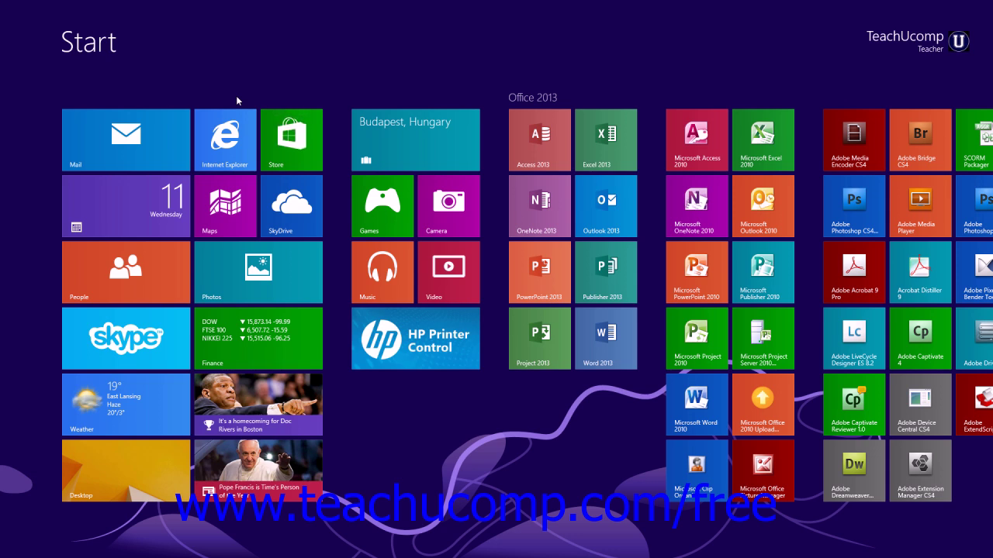
left_click(225, 141)
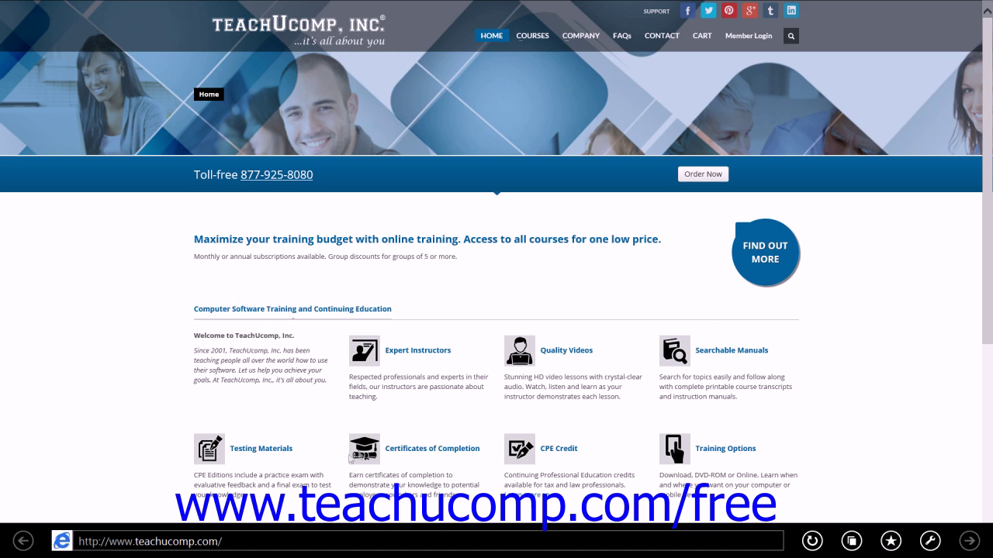
left_click(247, 542)
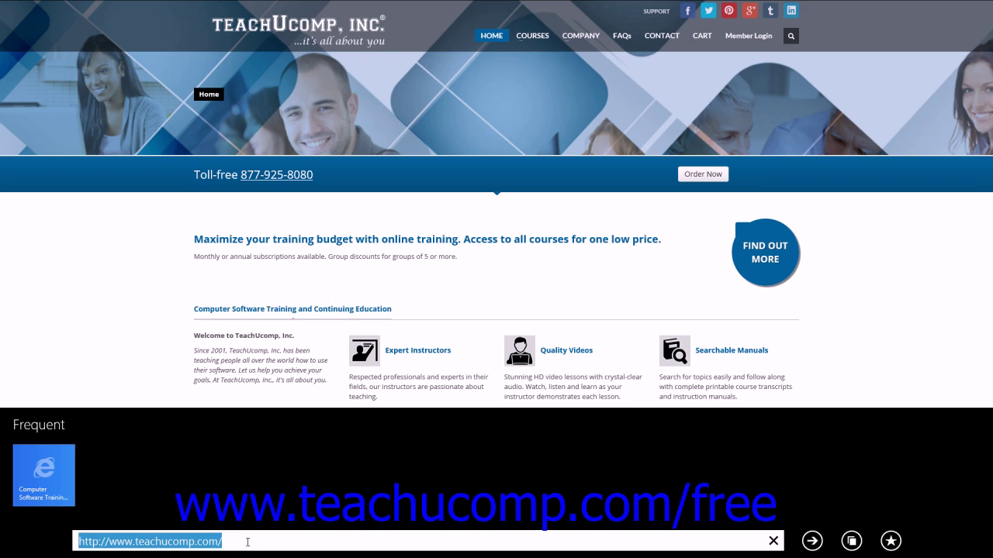
type("www.")
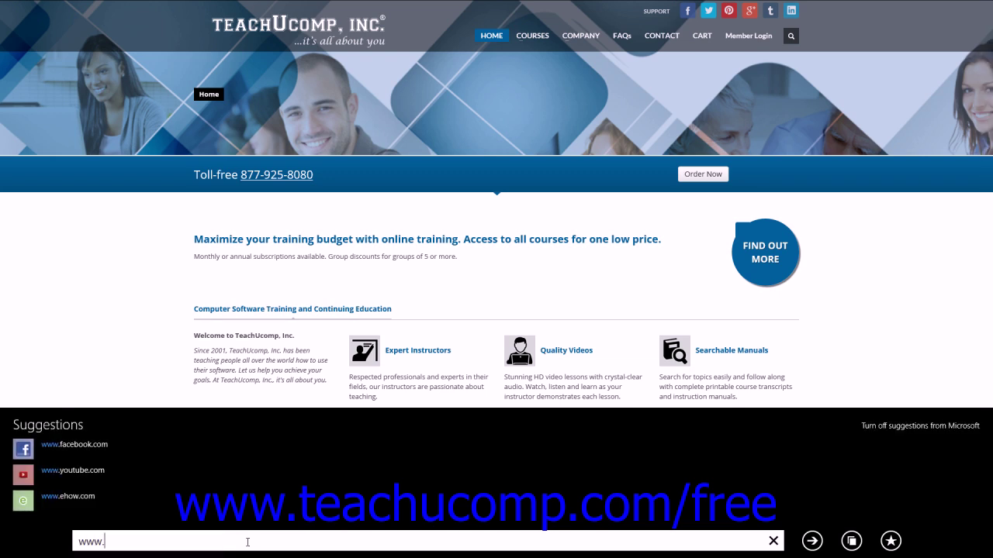
type("microsoft.com")
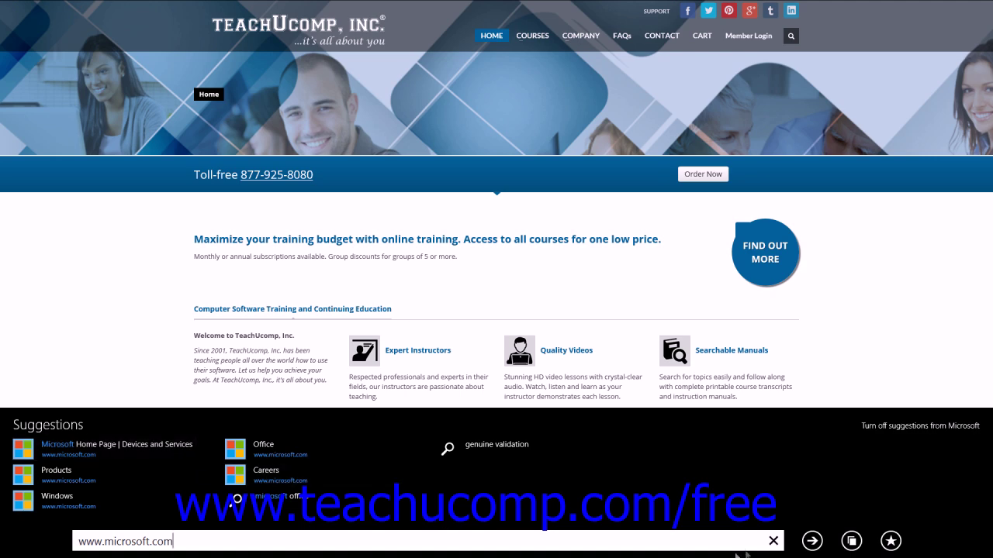
left_click(812, 542)
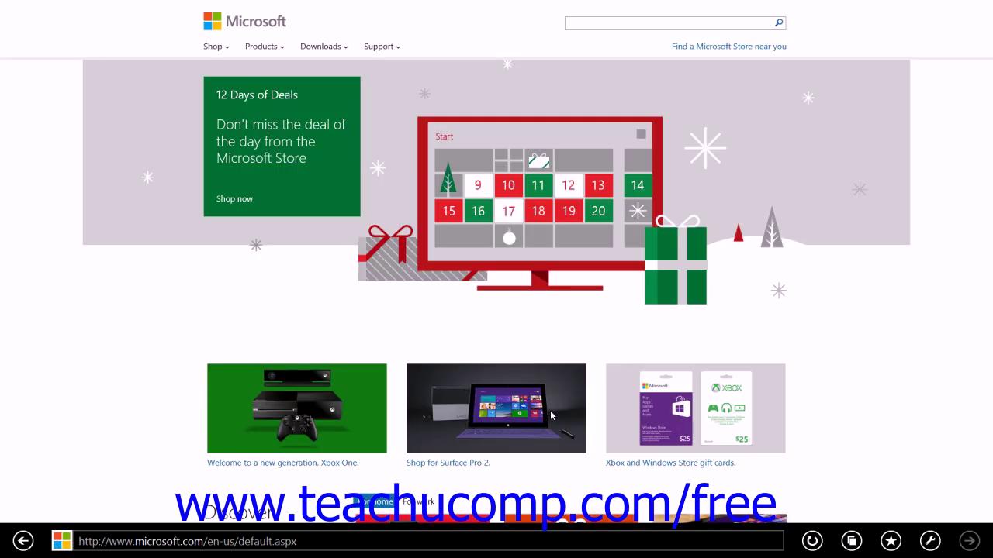
- Go back to the TeachUcomp home page and return forward to the Microsoft page
left_click(23, 541)
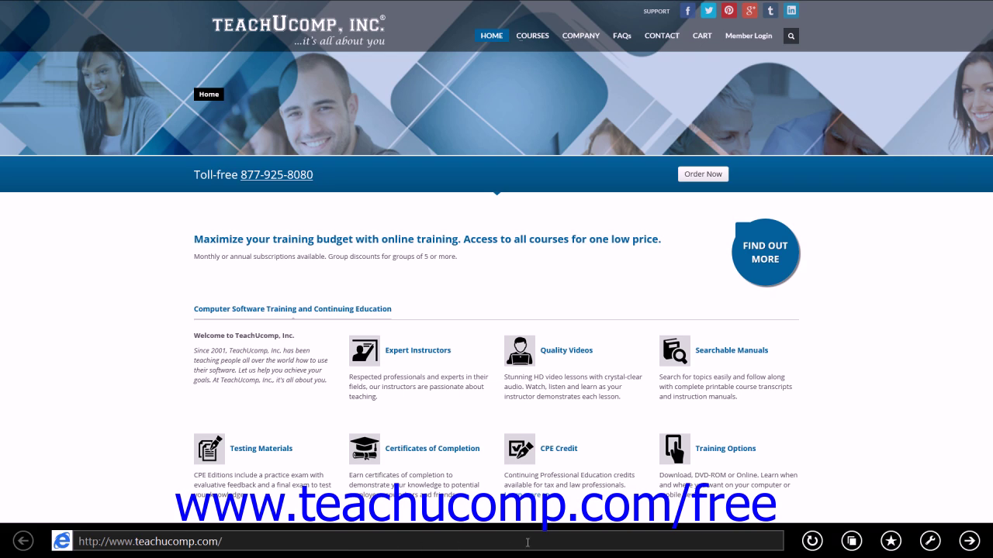
left_click(970, 542)
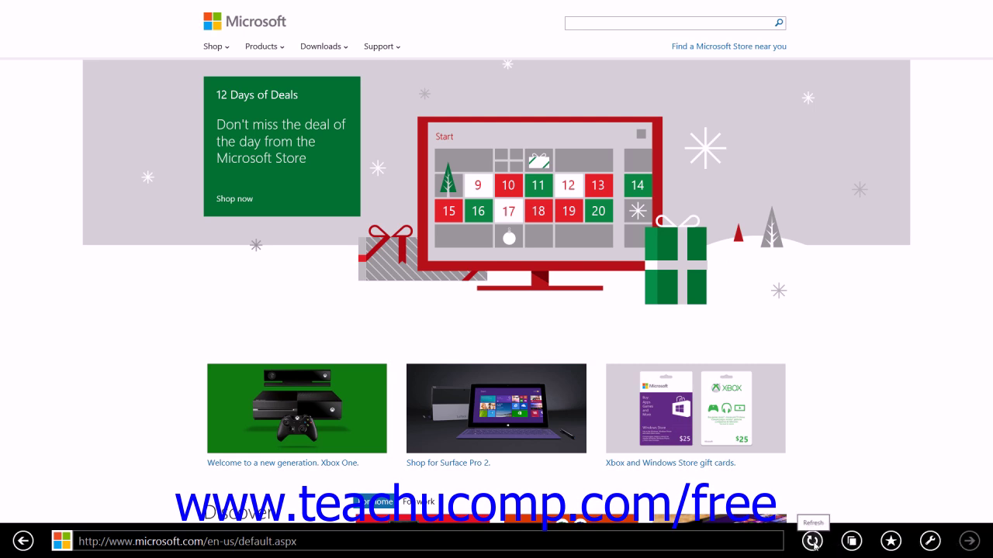
- Refresh the Microsoft page and look through its content with the address bar hidden
left_click(812, 542)
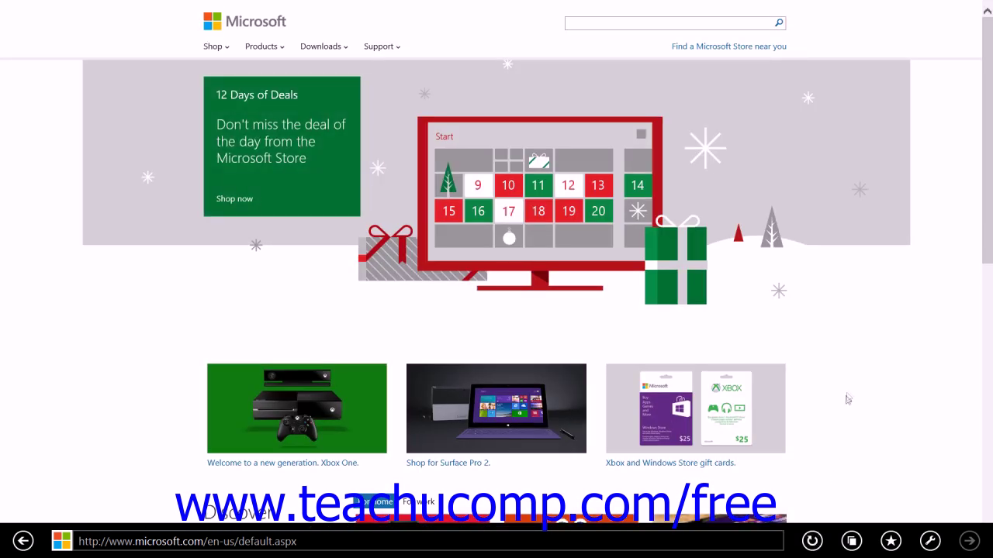
left_click(900, 368)
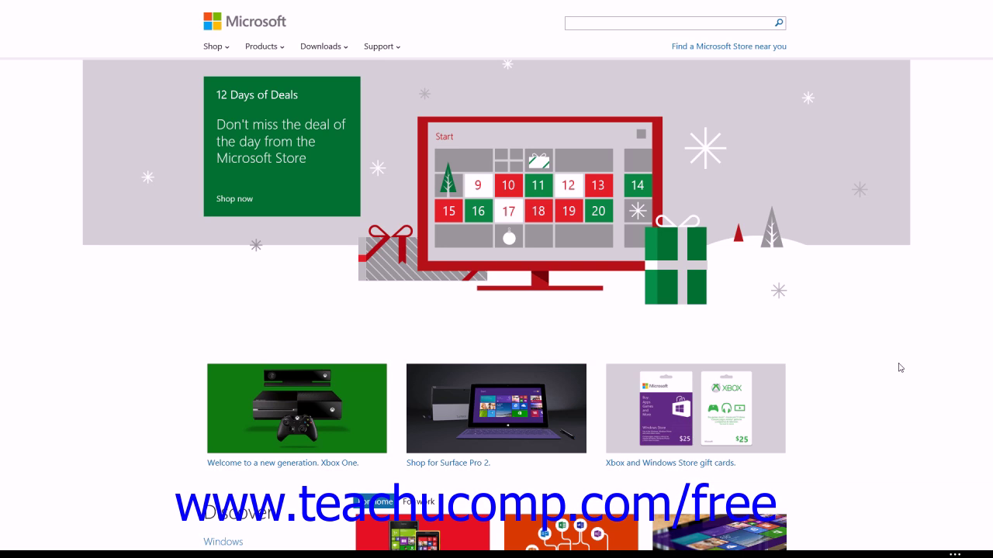
scroll(900, 367, "down", 8)
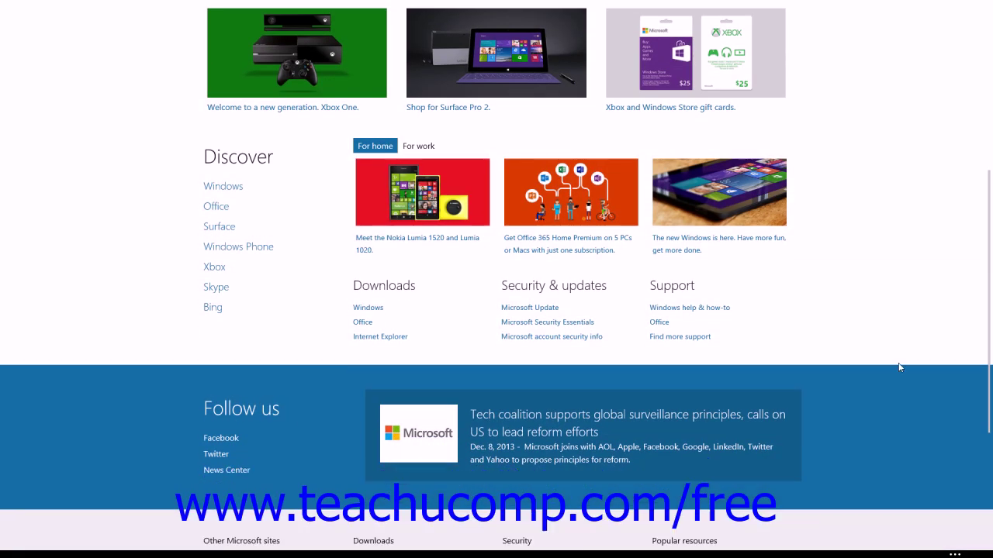
scroll(900, 367, "down", 1)
scroll(901, 369, "up", 10)
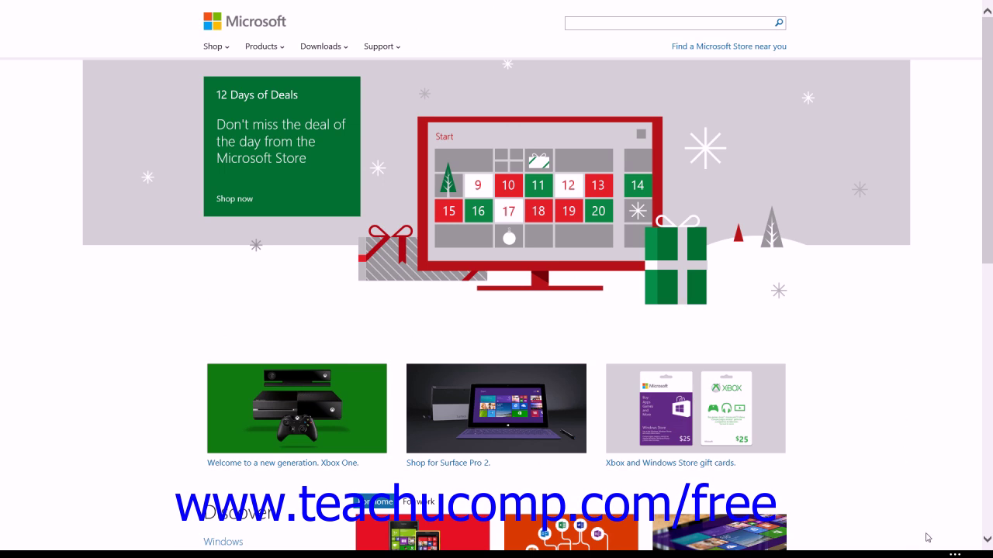
- Show the address bar and the open tabs over the Microsoft page, and hide them again
mouse_move(929, 556)
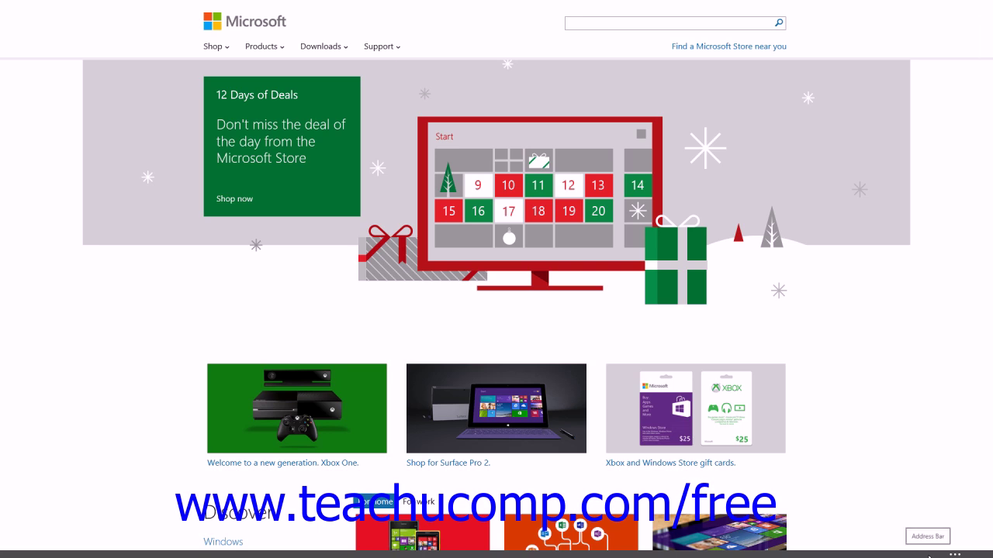
left_click(929, 556)
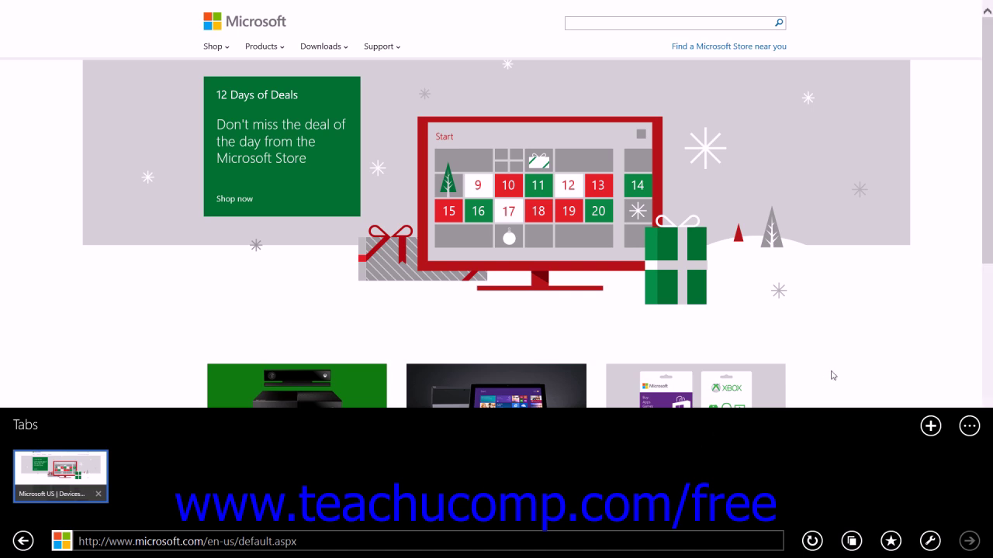
left_click(849, 343)
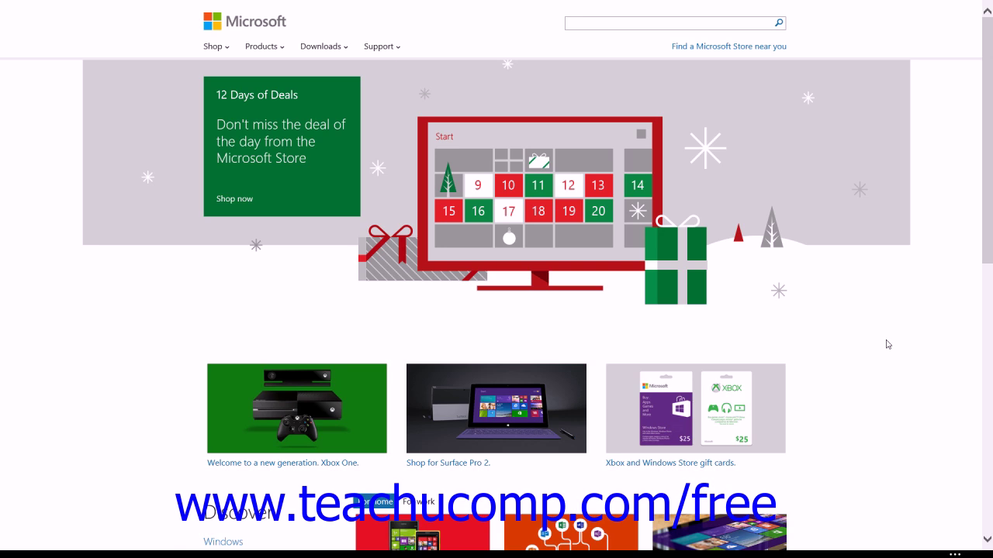
- Open a new tab and load teachucomp.com in it
right_click(887, 344)
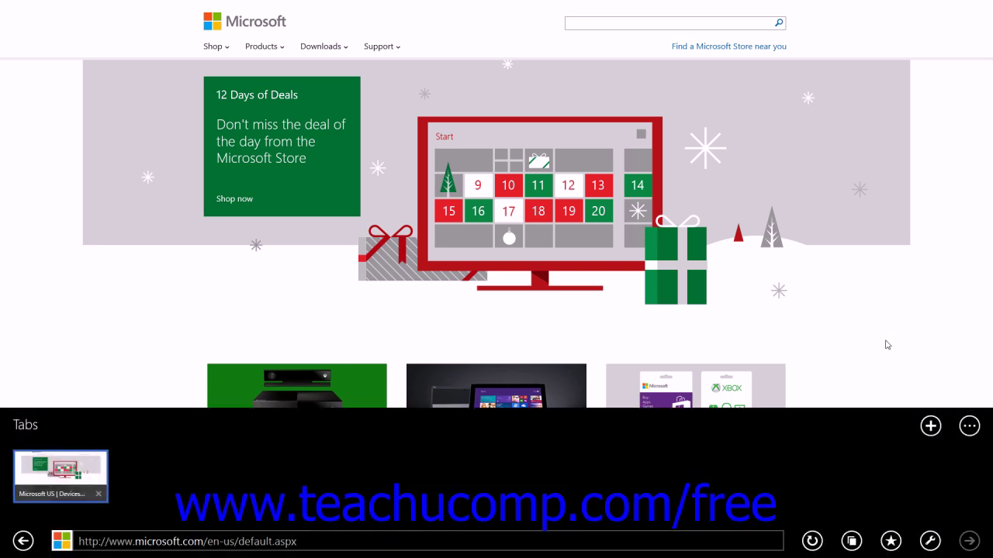
left_click(930, 425)
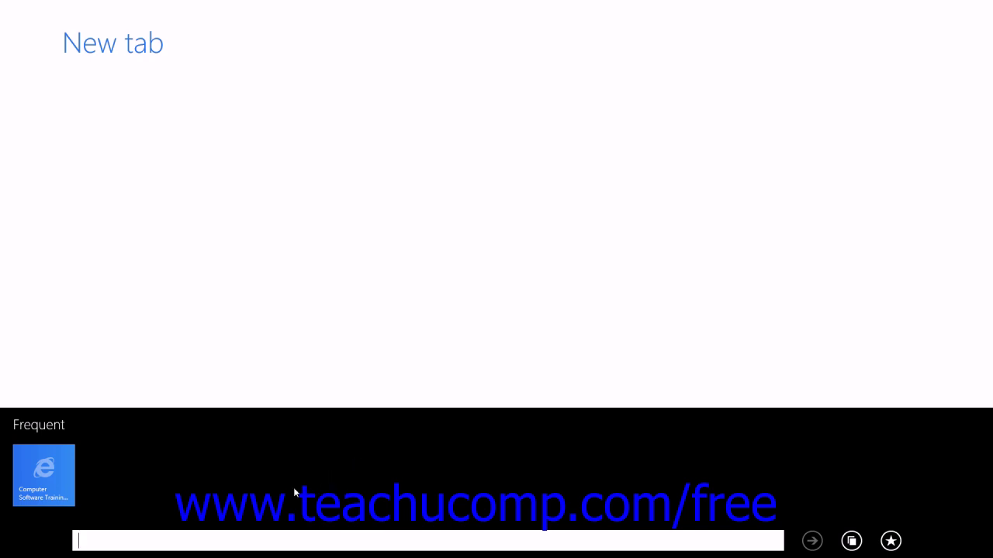
left_click(139, 542)
type("teachucomp.com/")
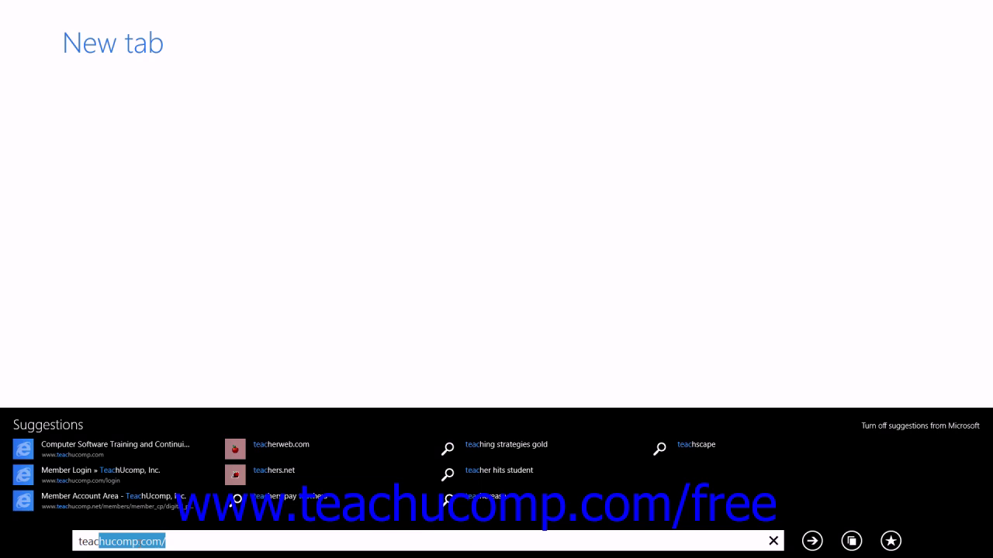
left_click(815, 543)
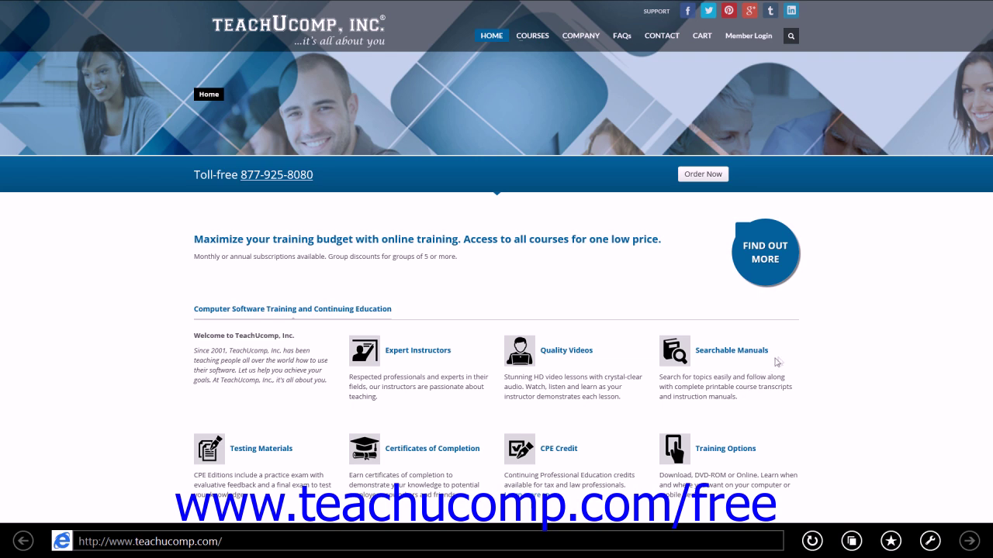
- Switch back to the Microsoft tab and hide the list of open tabs
right_click(899, 386)
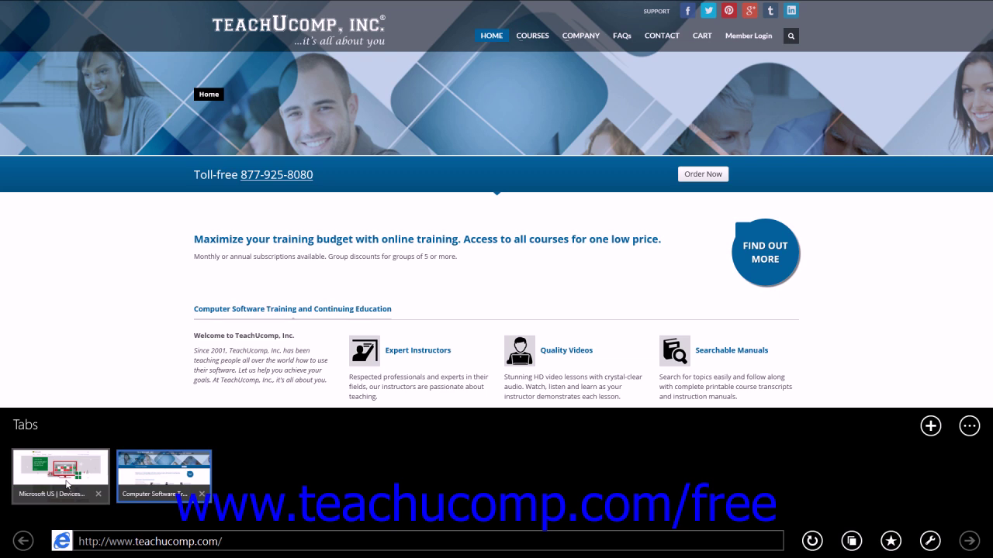
left_click(66, 485)
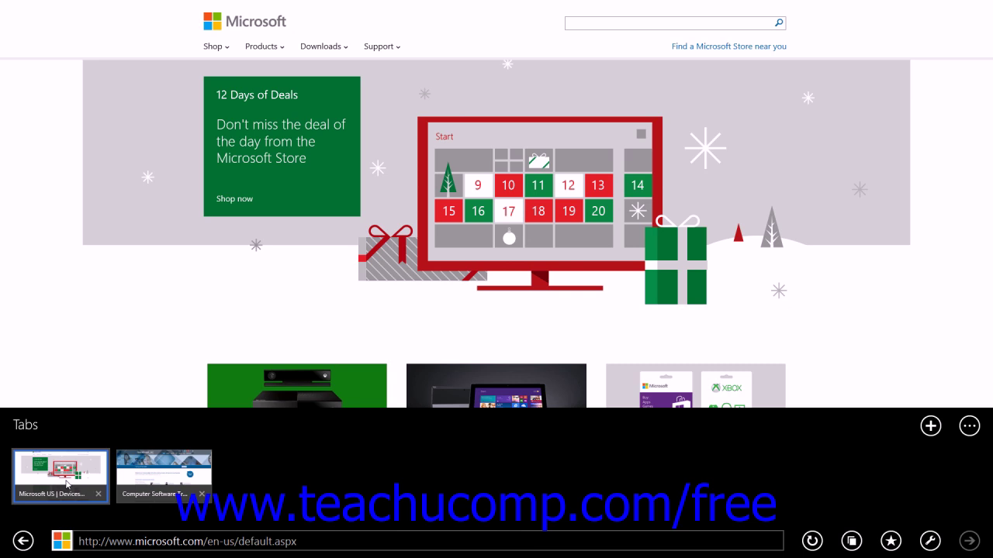
left_click(80, 339)
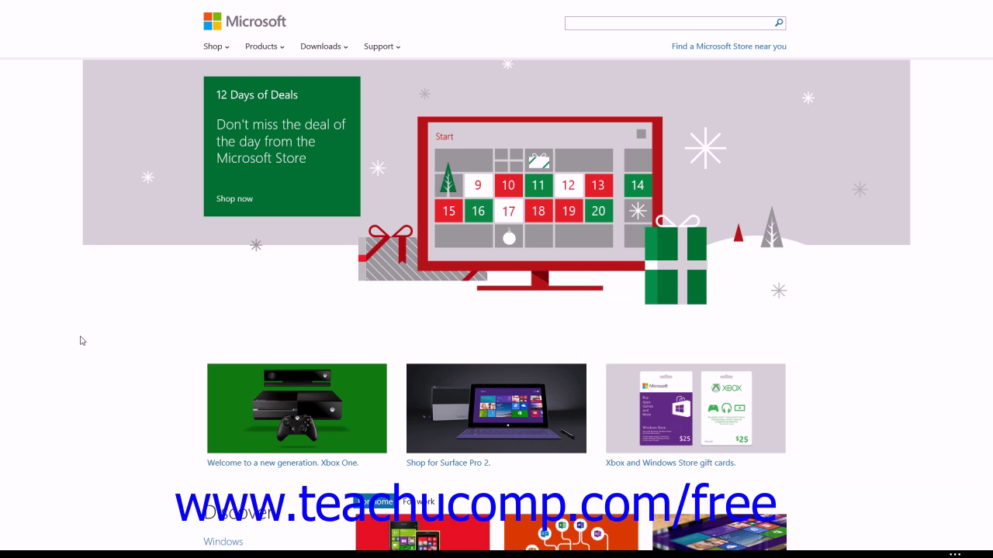
- Close the Microsoft tab and reopen it as the last closed tab
right_click(80, 339)
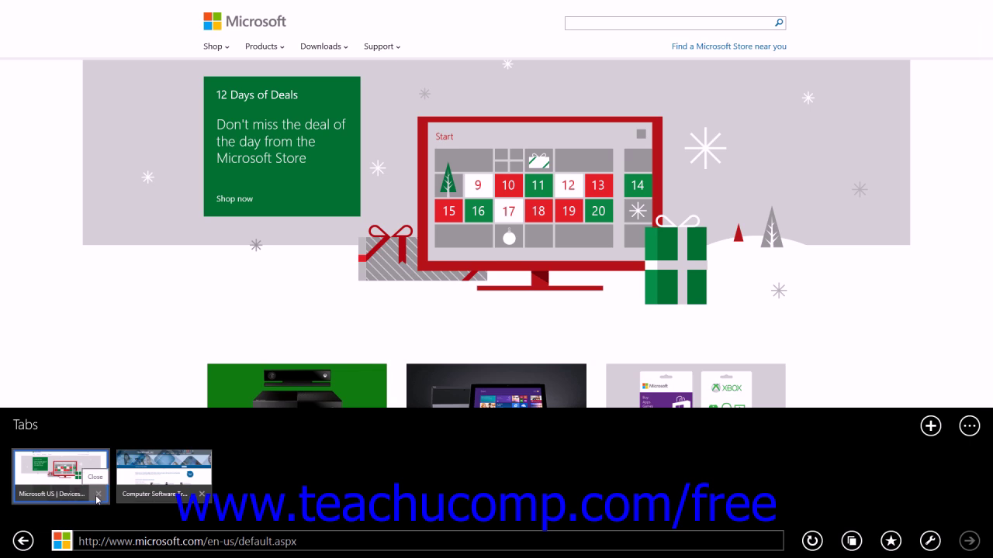
left_click(98, 494)
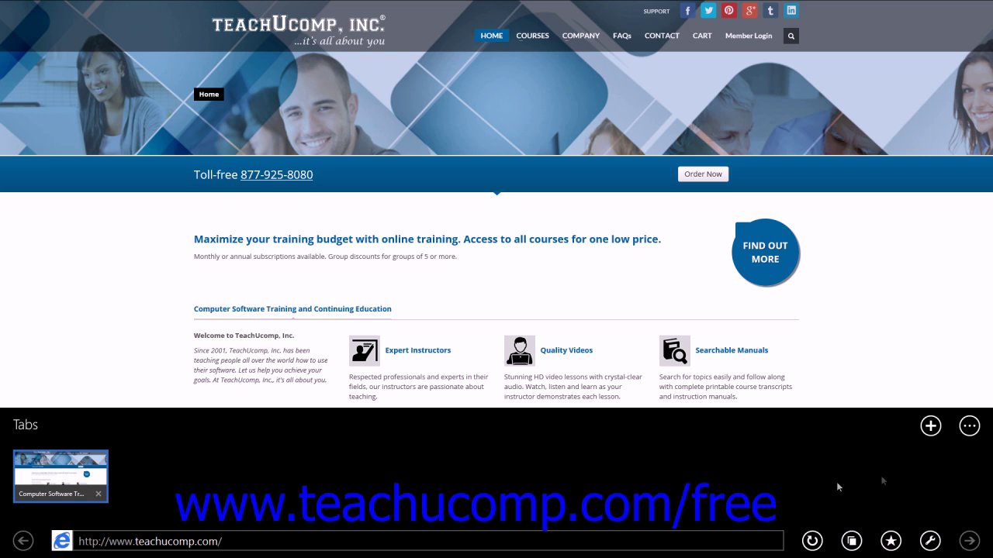
left_click(970, 426)
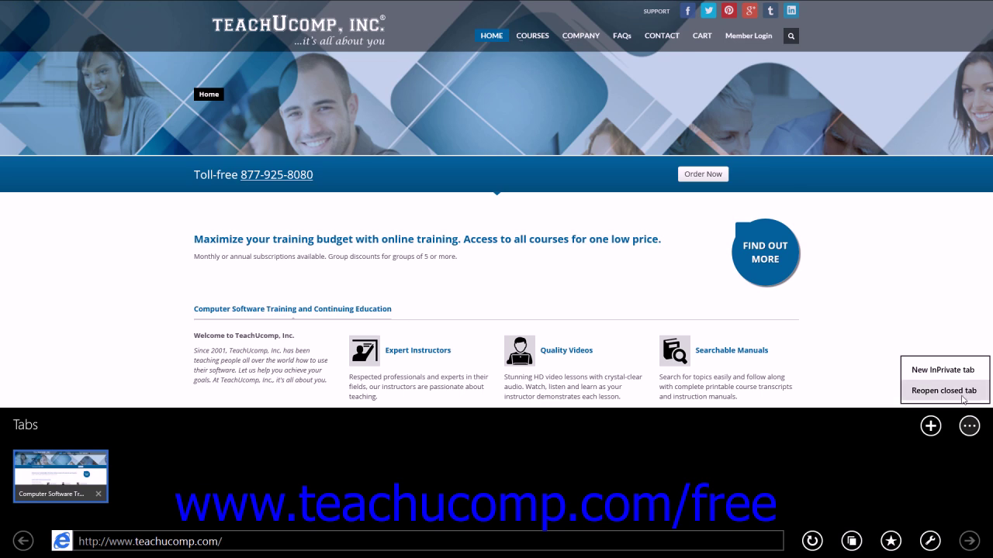
left_click(943, 391)
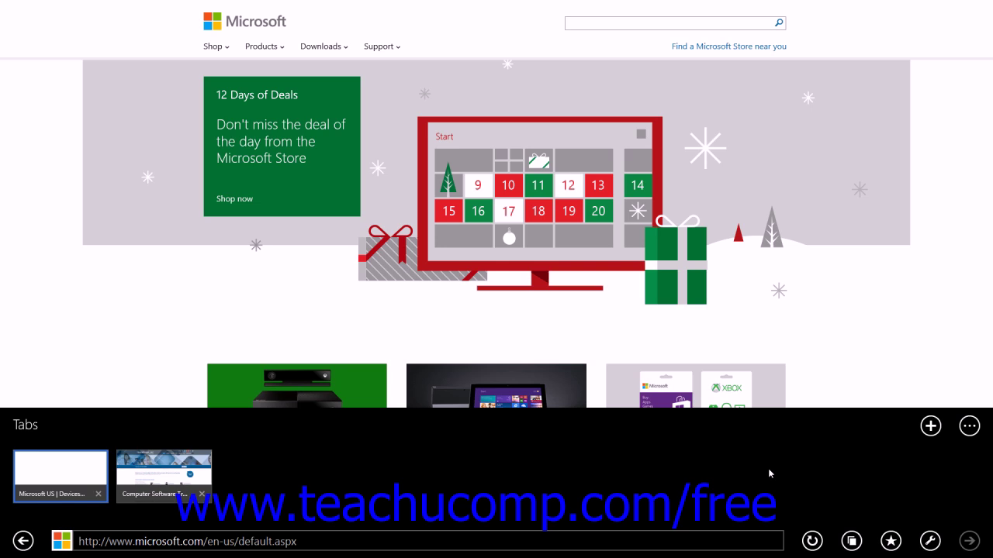
- Open a new InPrivate tab, and close it to turn InPrivate Browsing off
left_click(970, 427)
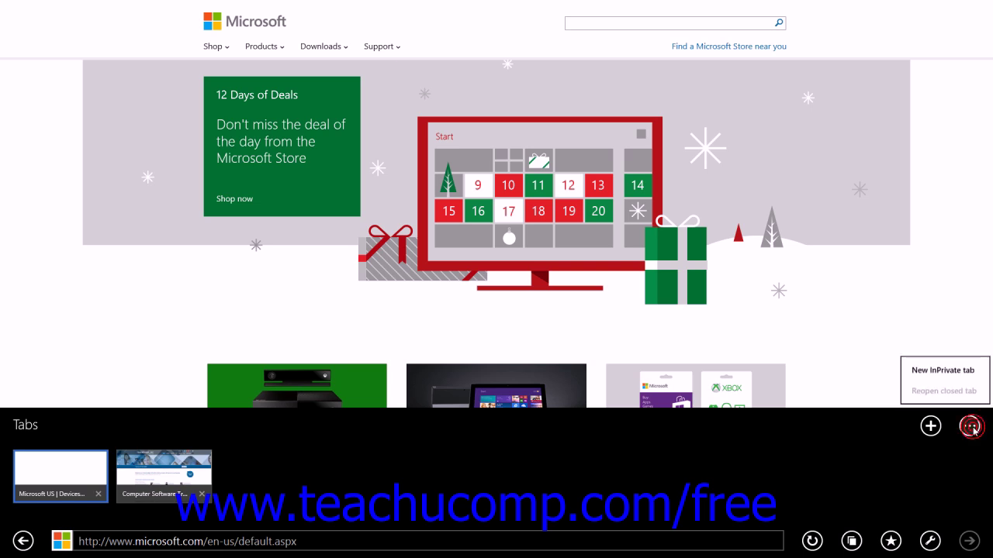
left_click(952, 380)
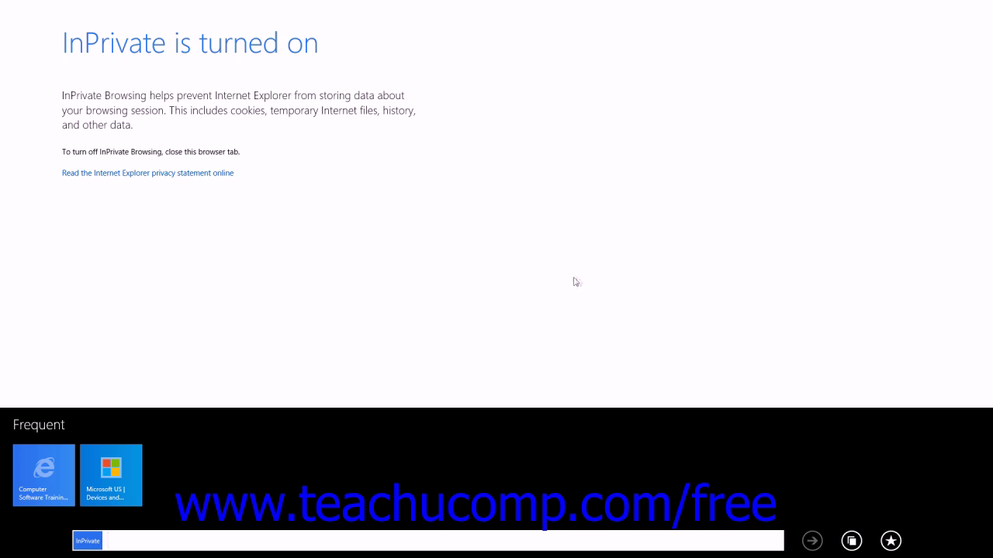
left_click(517, 367)
right_click(518, 369)
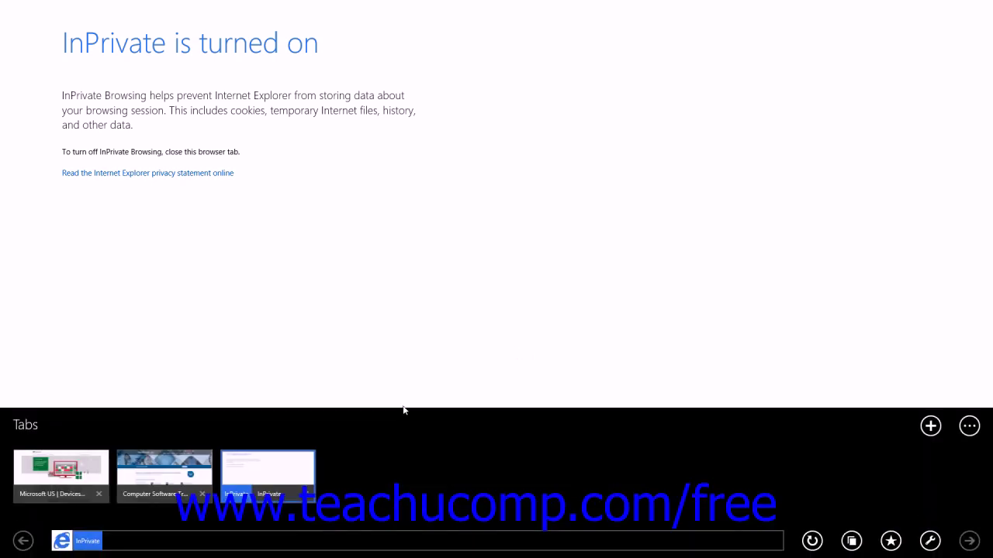
left_click(309, 493)
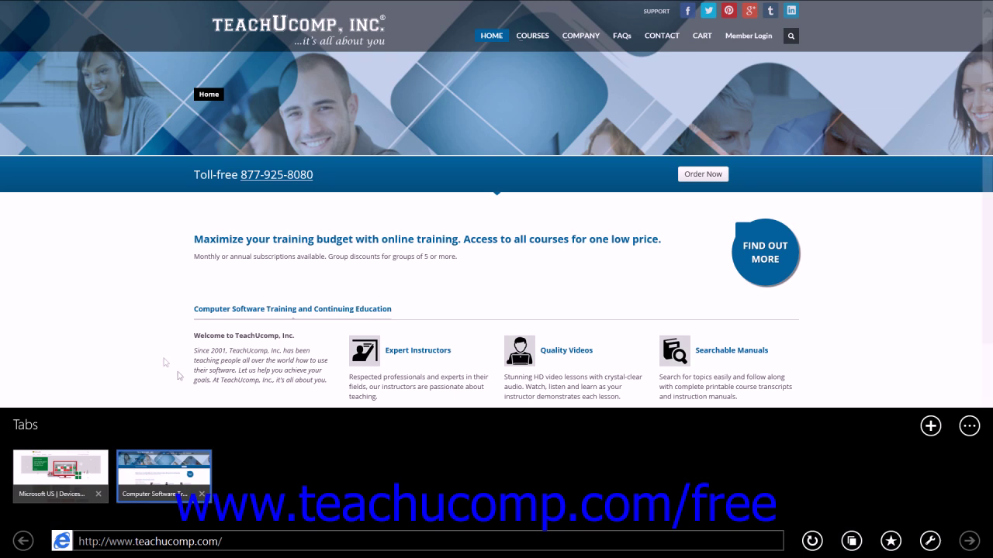
left_click(132, 349)
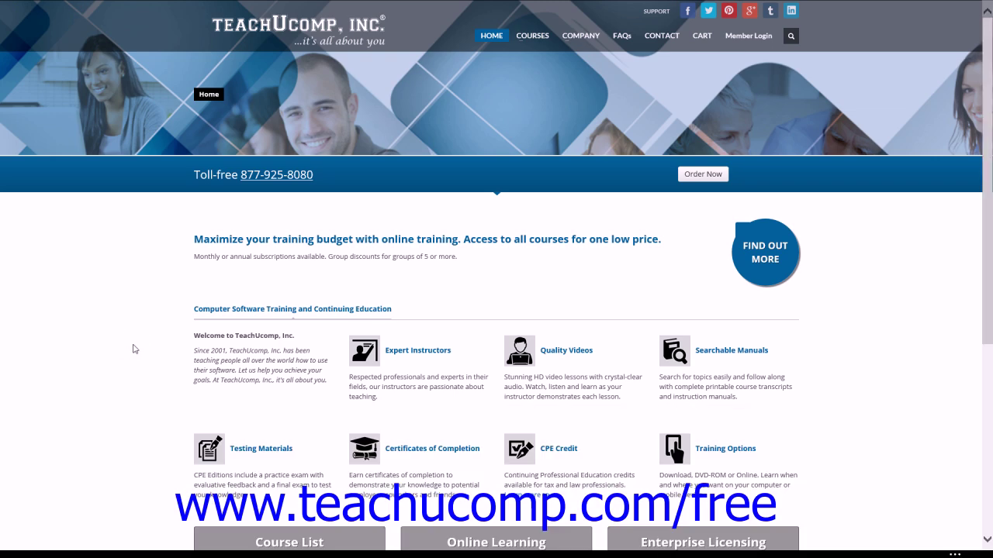
- Look into the Apps folder of the favorites and open the Bing favorite from the full list
right_click(132, 349)
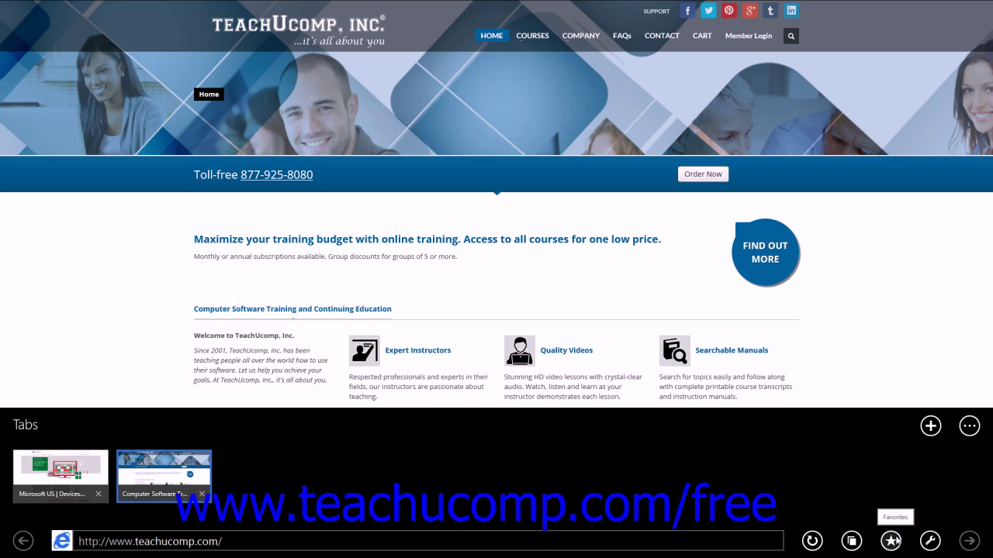
left_click(890, 541)
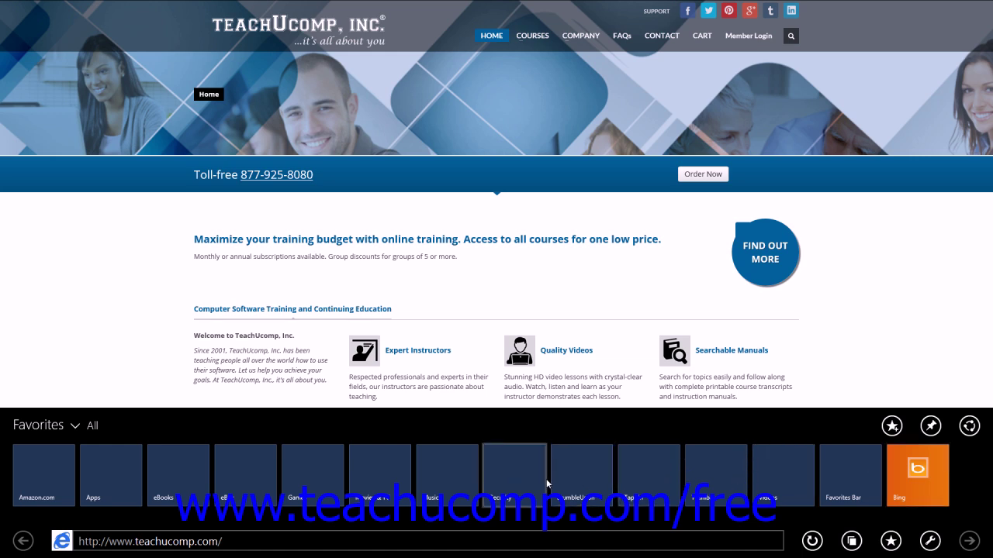
left_click(106, 484)
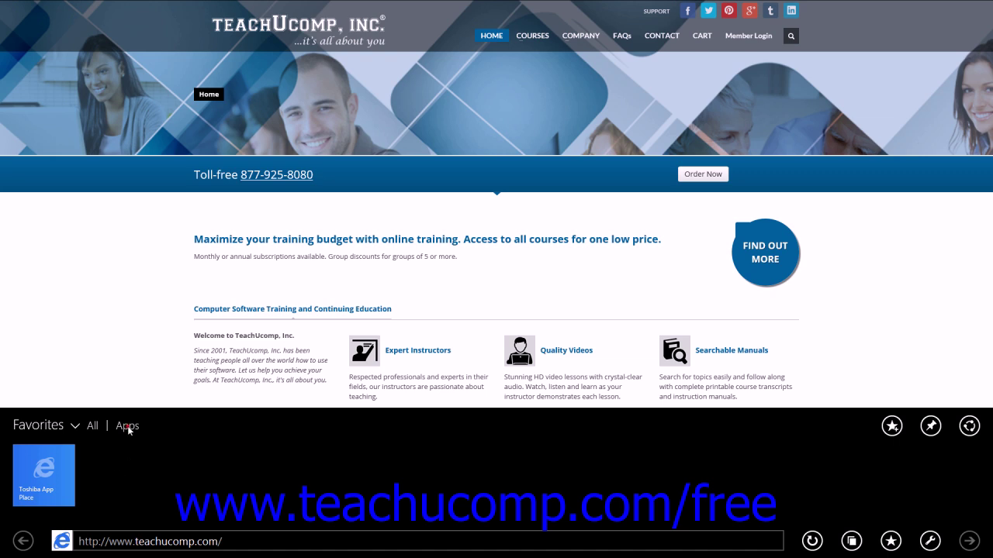
left_click(94, 426)
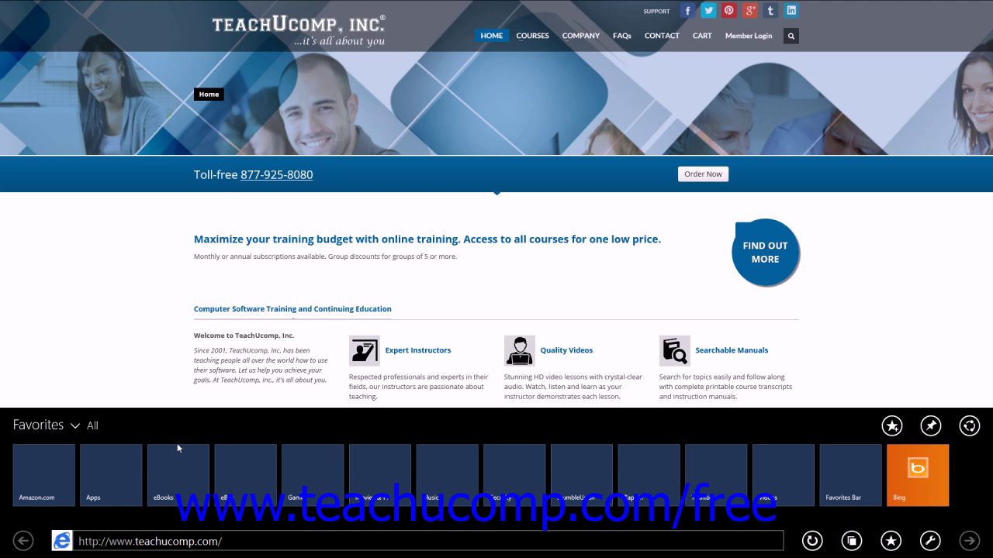
left_click(906, 475)
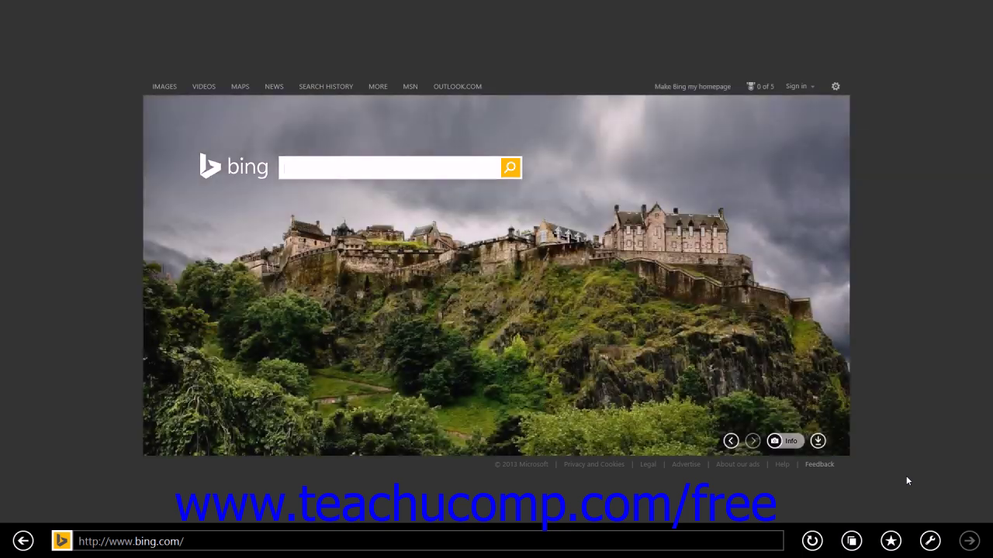
- Show the favorites, filter them to the Games folder, and return to the full list
left_click(891, 541)
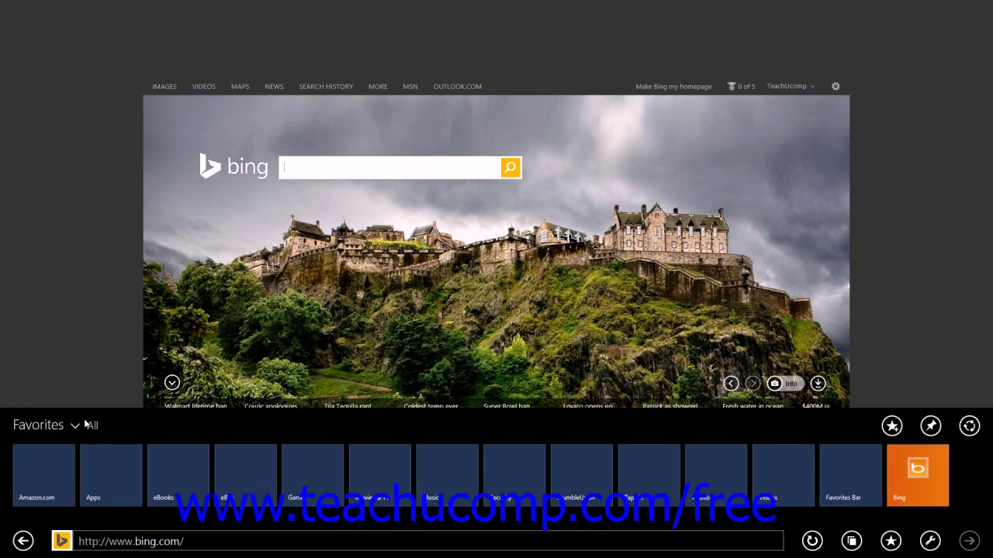
left_click(69, 428)
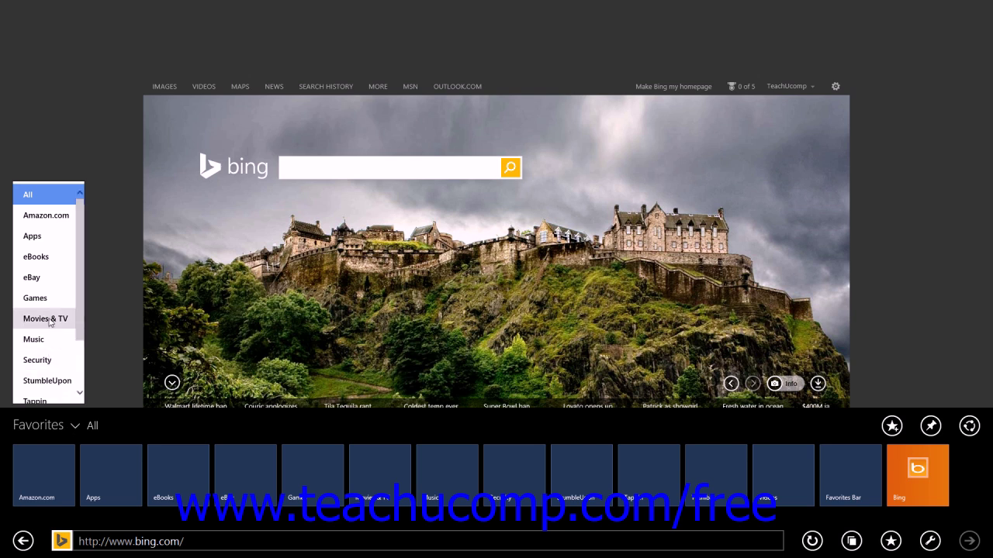
left_click(36, 298)
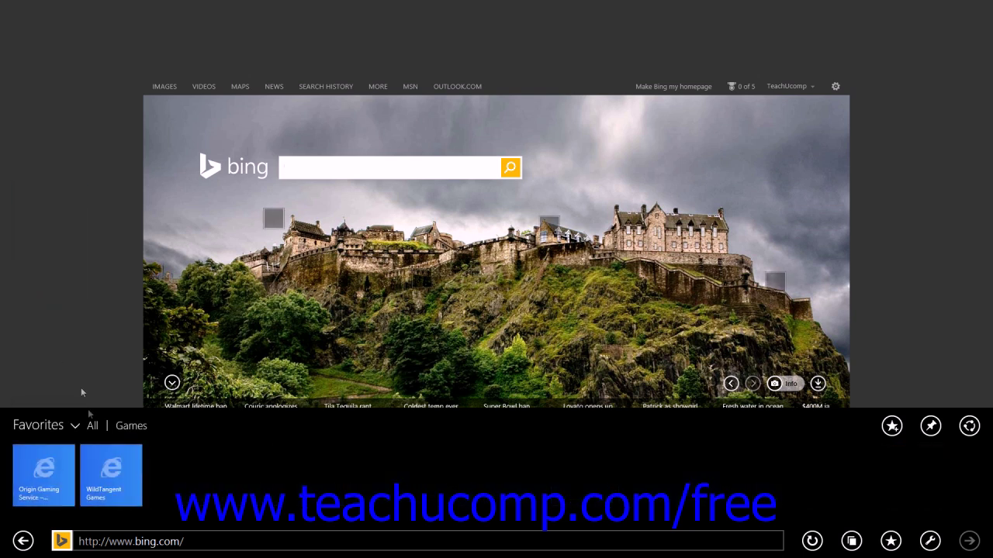
left_click(93, 427)
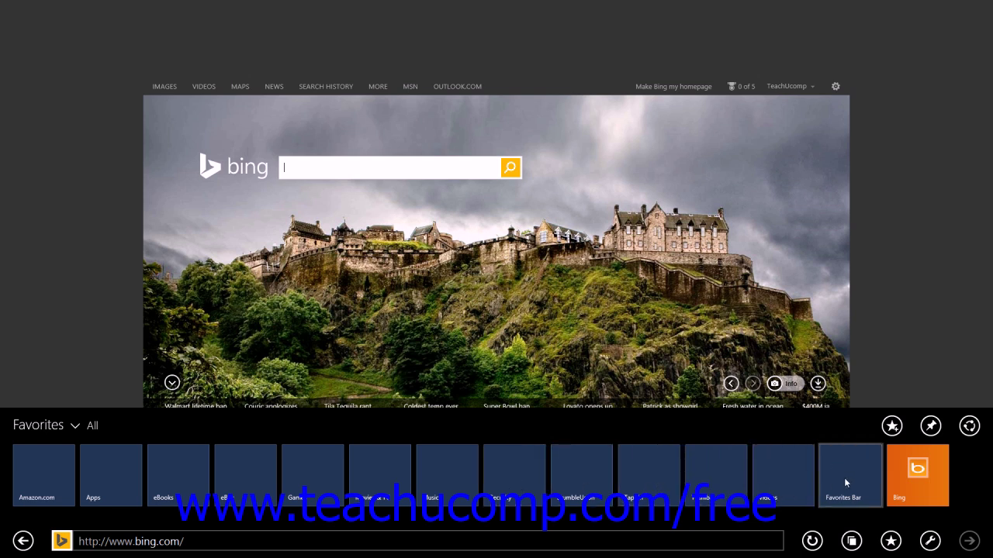
- Check the options for the Bing favorite, and start removing the Apps favorites folder without confirming the deletion
right_click(912, 481)
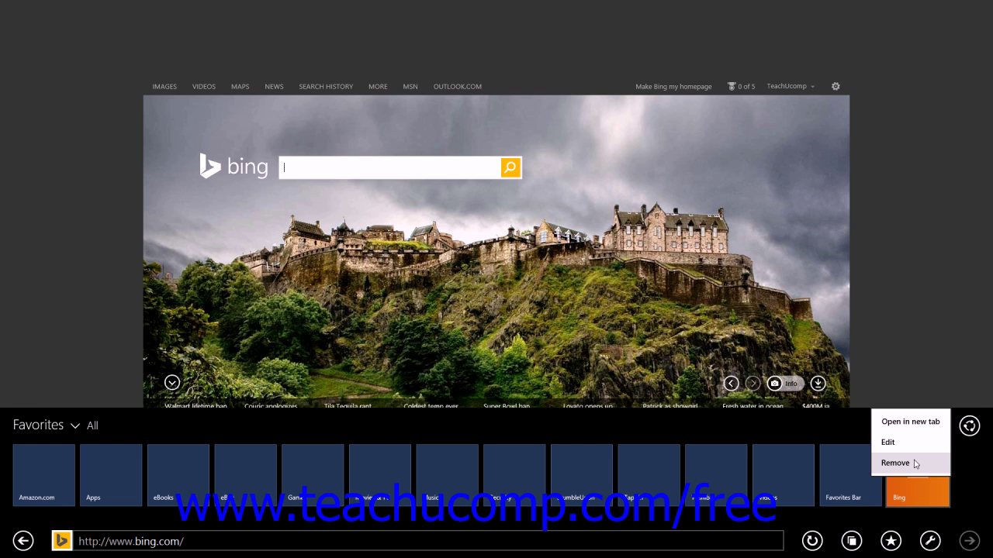
left_click(107, 485)
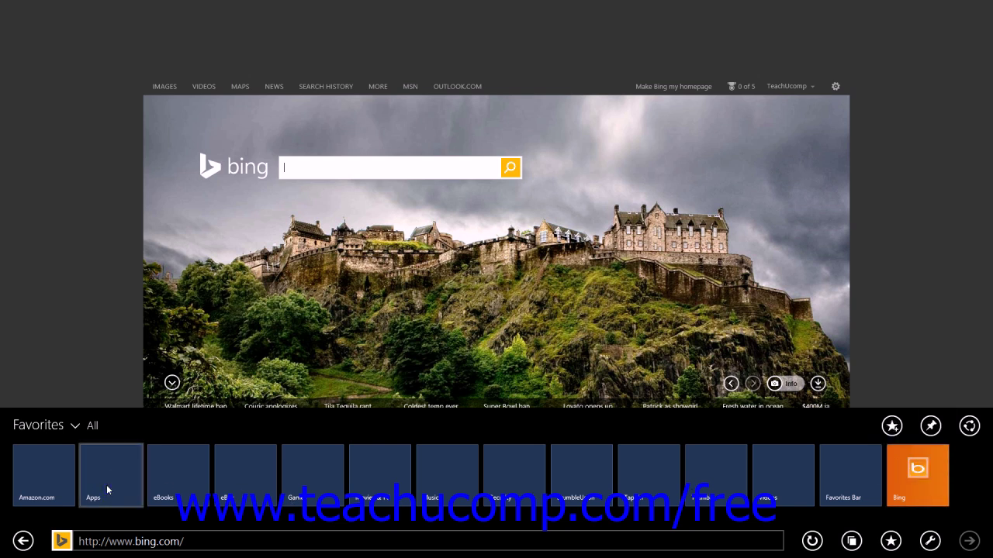
right_click(107, 485)
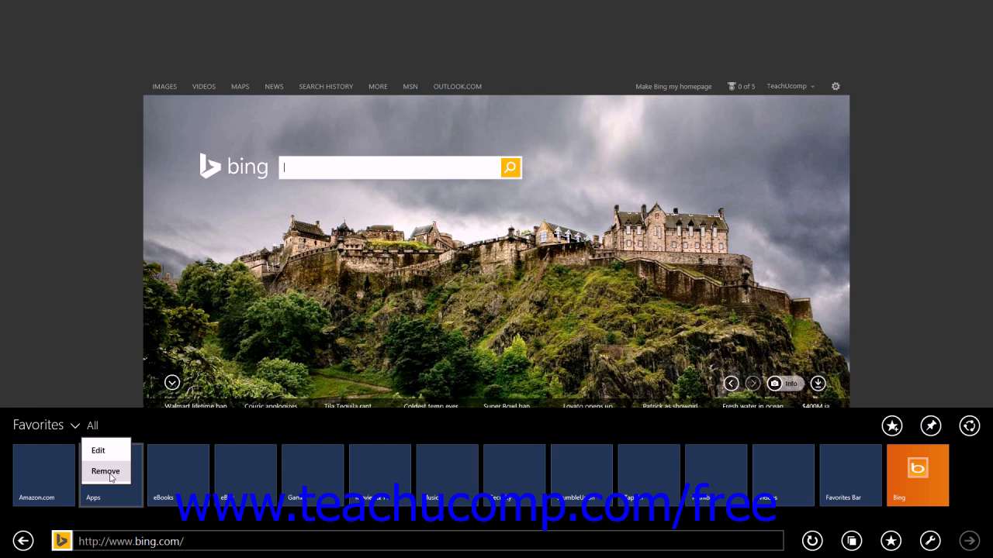
left_click(110, 473)
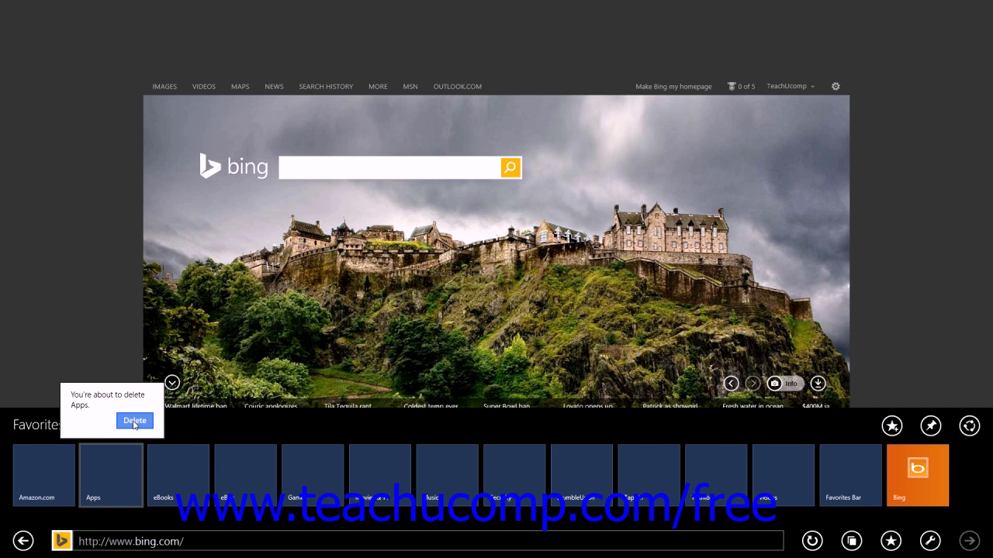
left_click(90, 475)
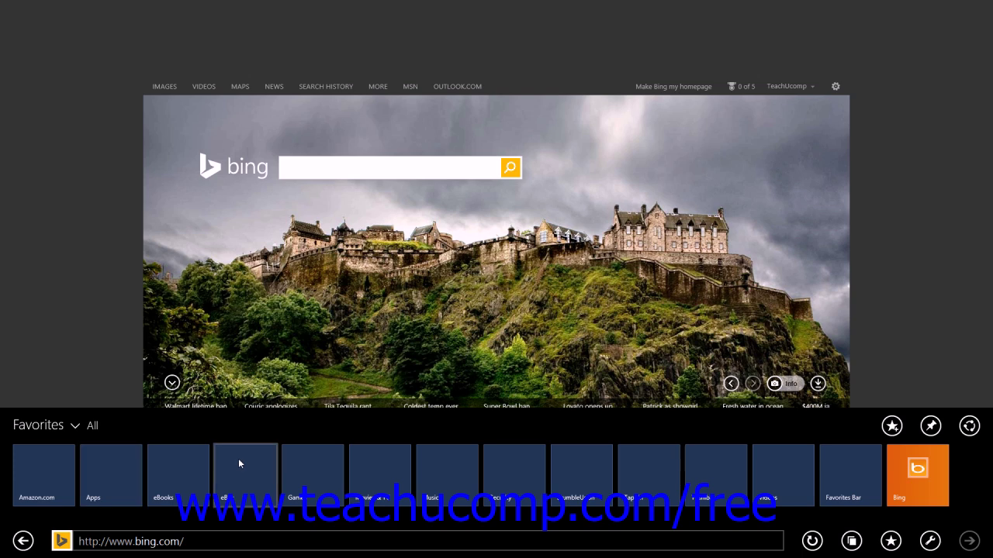
- Switch to the Microsoft tab and add its page to the favorites under All as "Microsoft US Devices and Services"
left_click(852, 541)
left_click(78, 475)
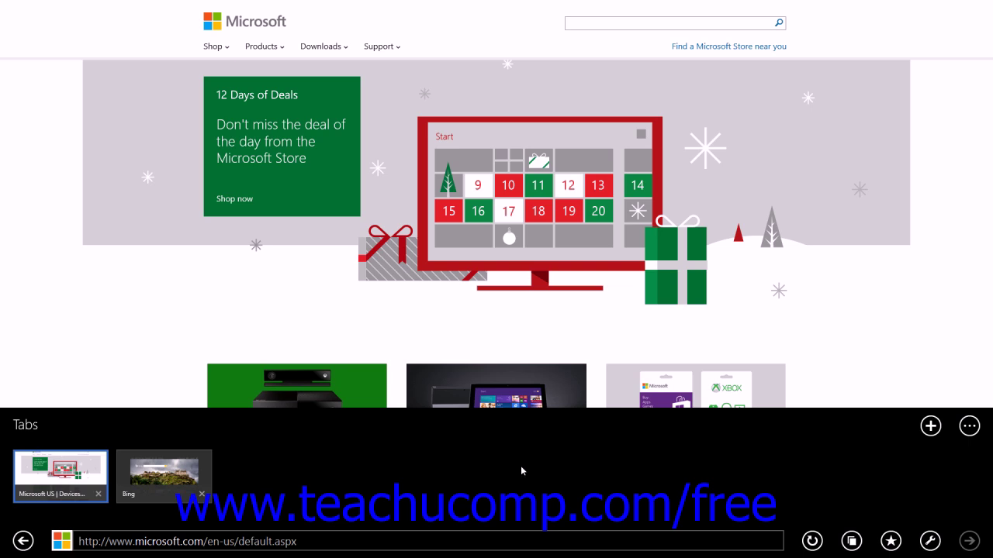
left_click(891, 540)
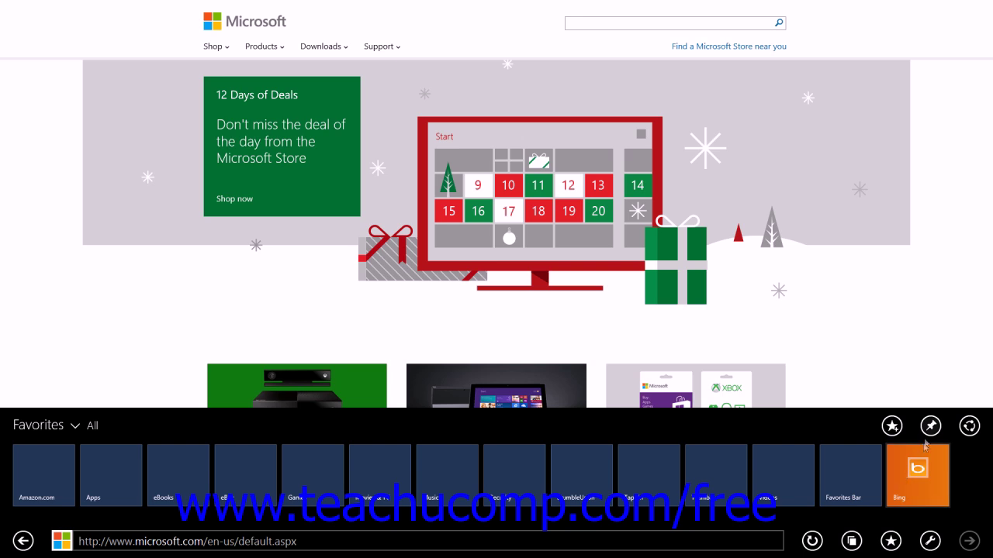
left_click(892, 426)
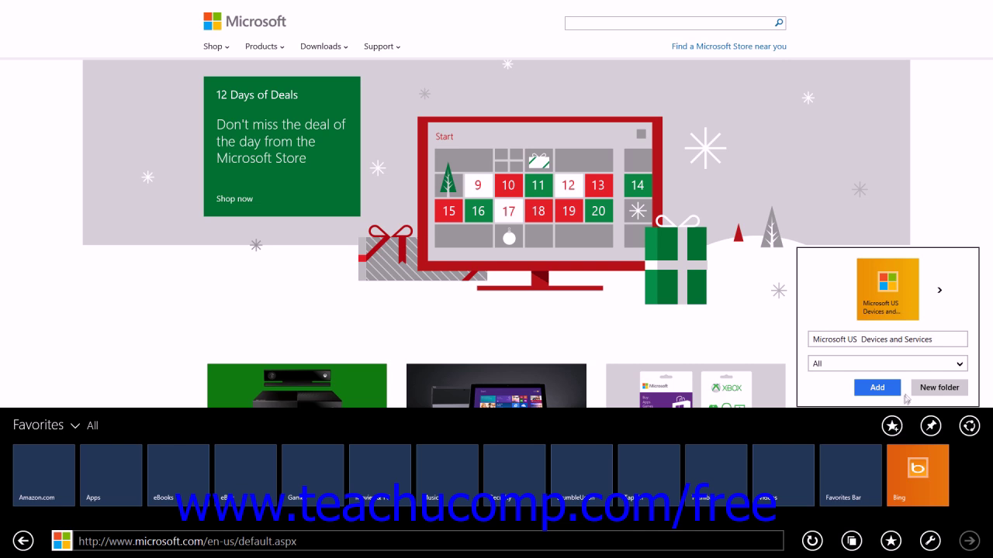
left_click(937, 342)
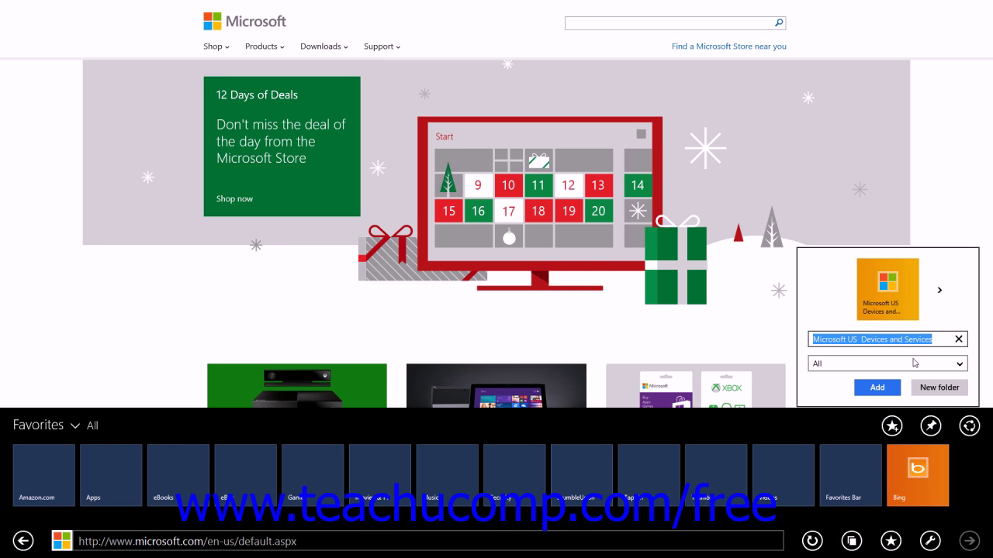
left_click(914, 363)
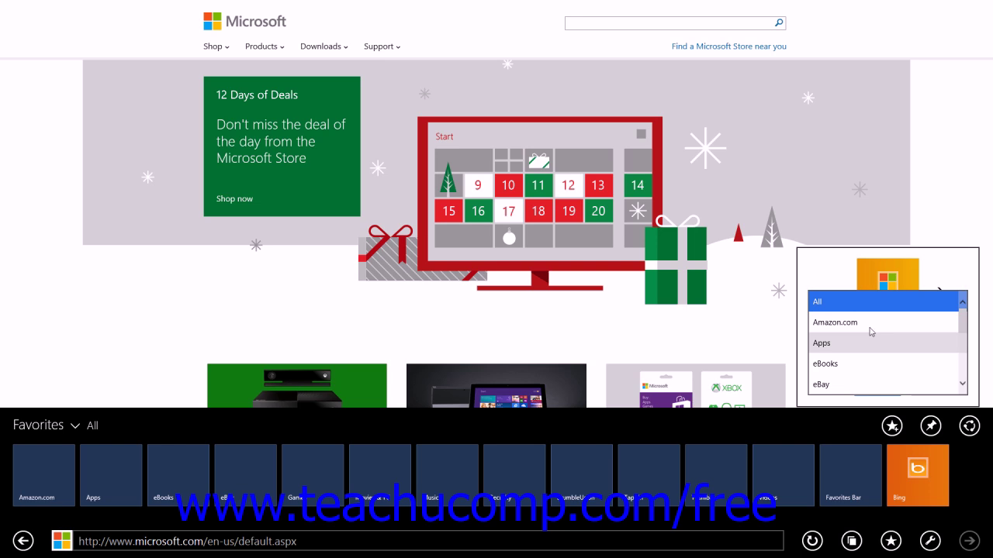
left_click(842, 304)
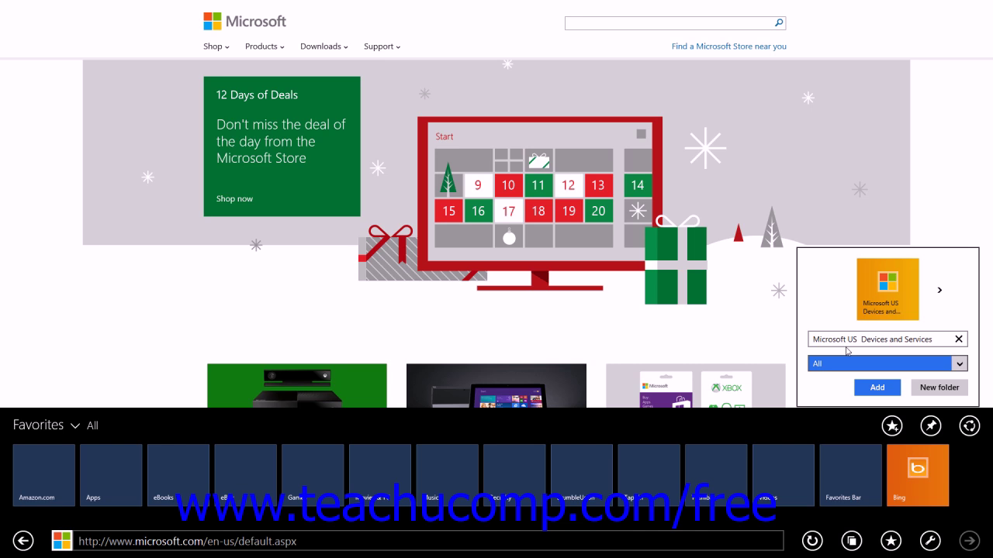
left_click(940, 388)
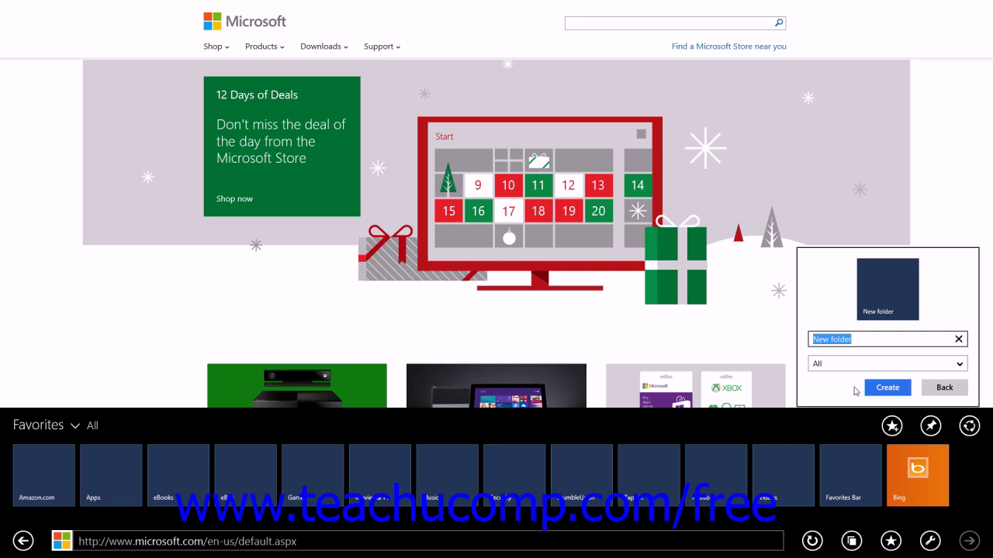
left_click(941, 388)
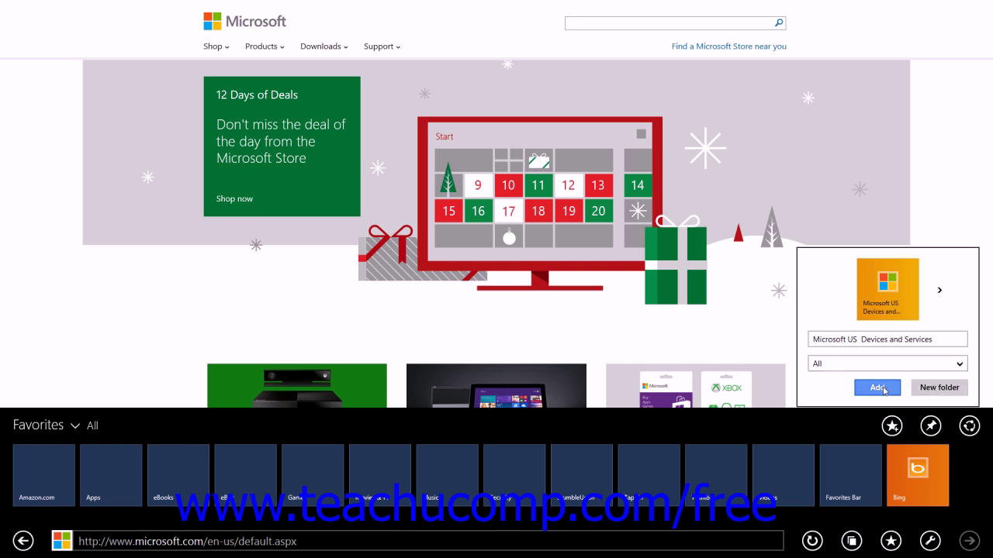
left_click(882, 389)
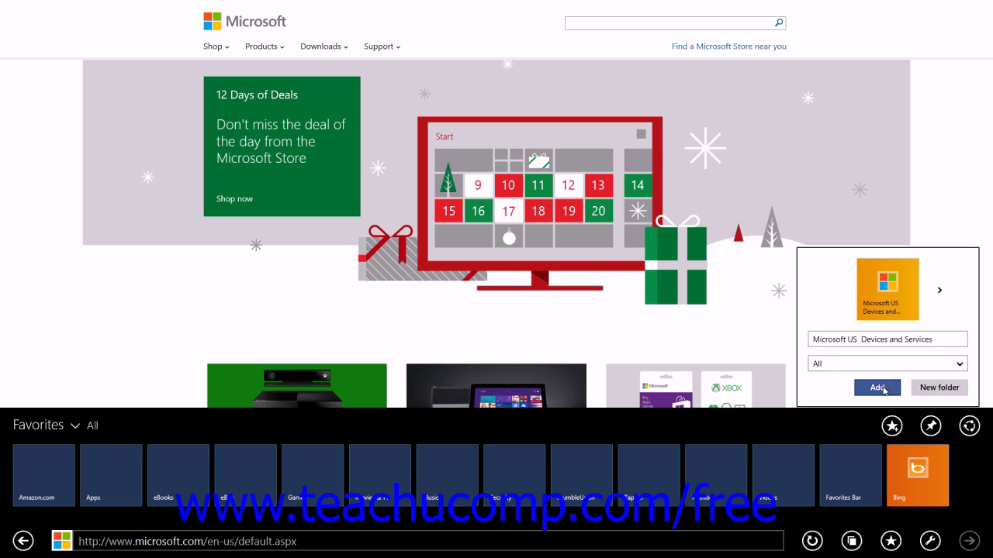
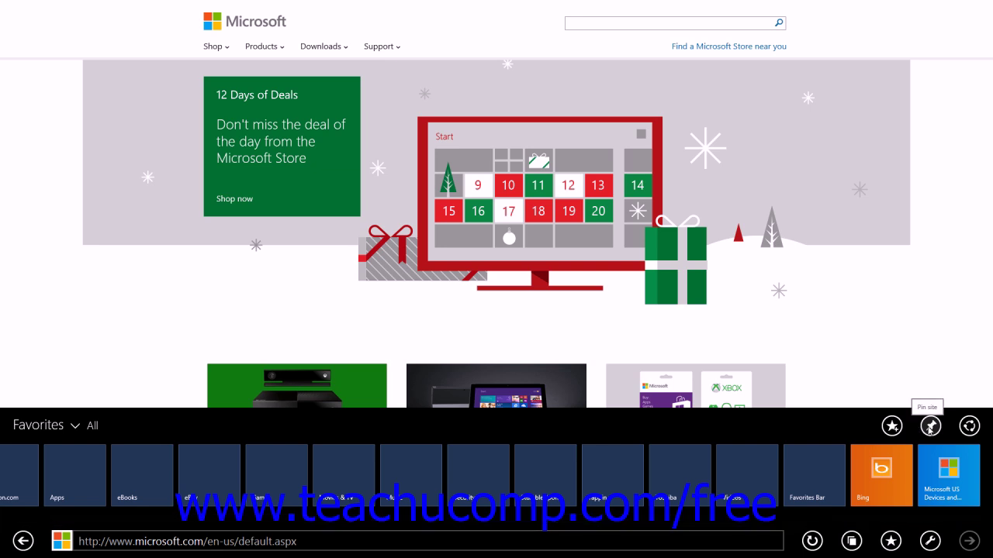
- Pin the Microsoft page to Start, and look at the available options for sharing it
left_click(930, 427)
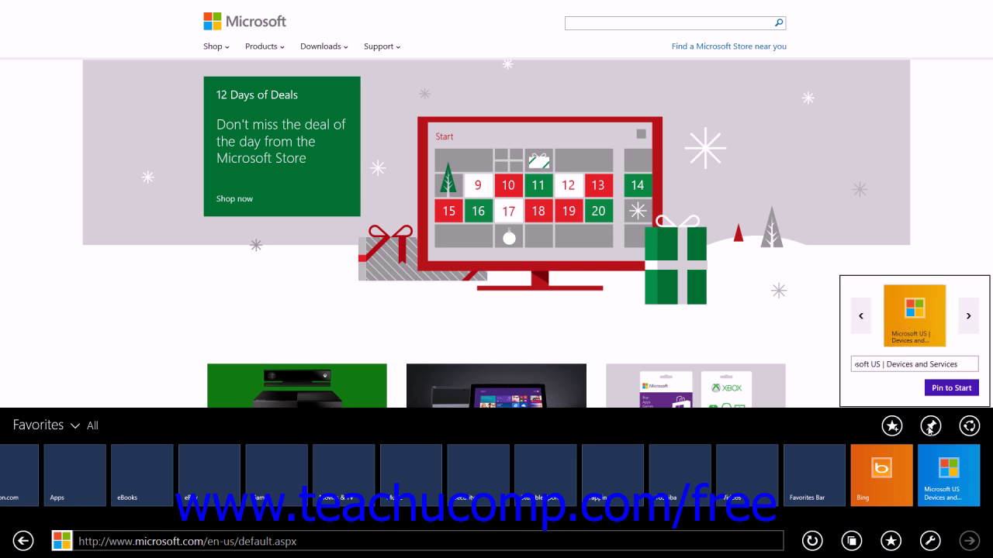
left_click(946, 367)
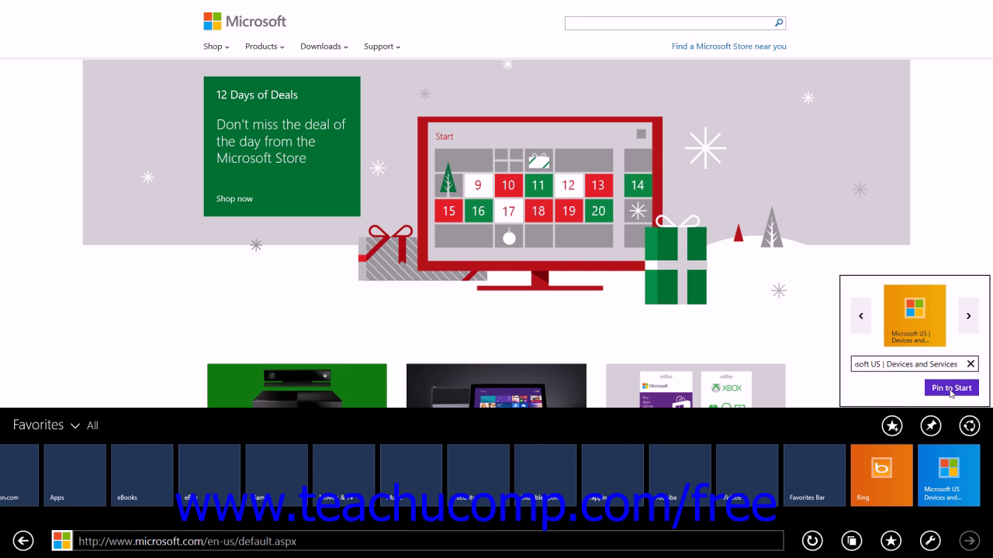
left_click(951, 390)
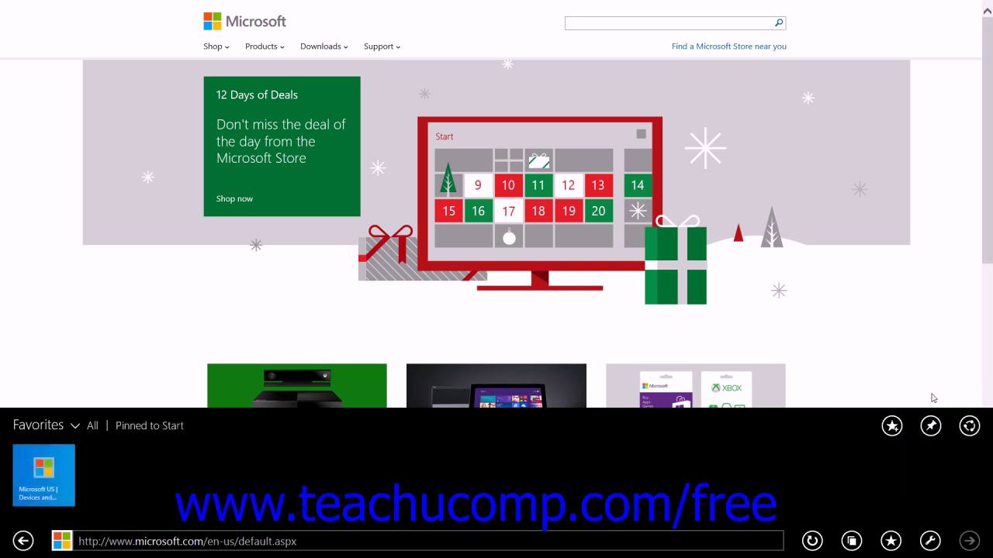
left_click(971, 427)
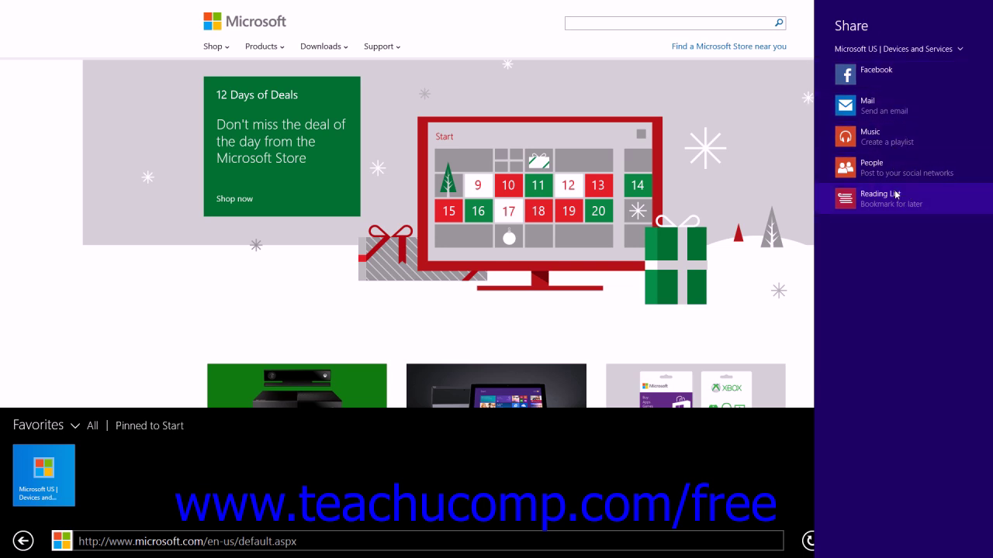
left_click(784, 415)
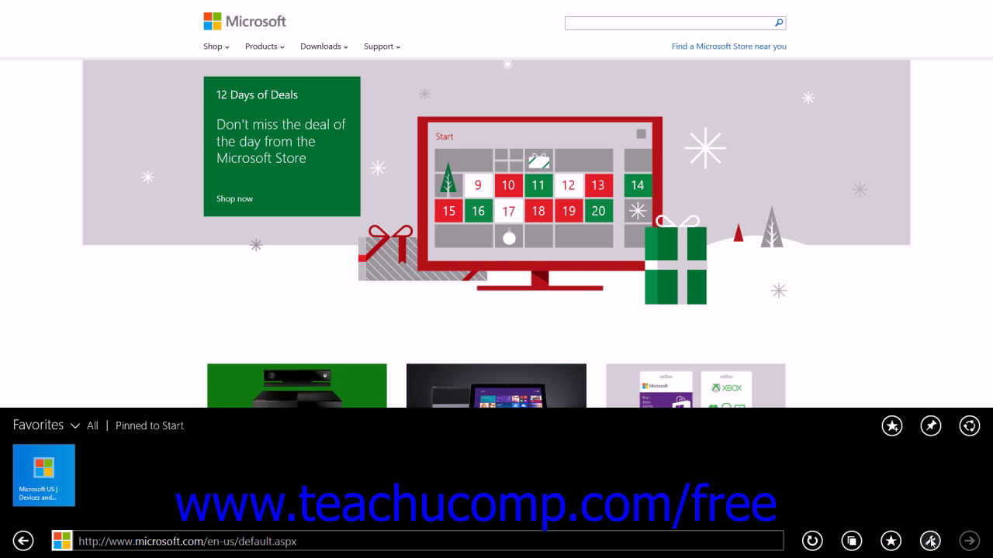
- Find "microsoft" on the page, go to the next match, and end the search
left_click(931, 540)
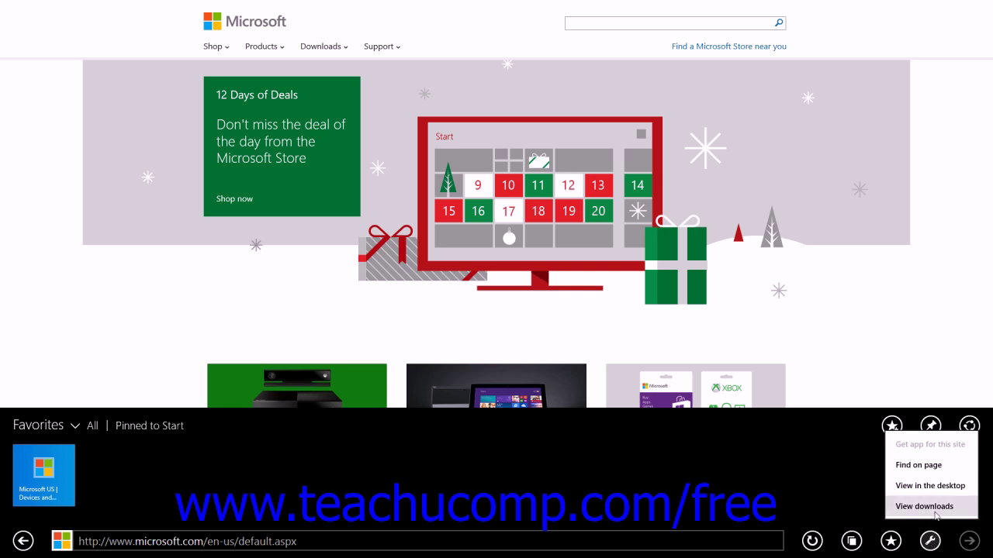
left_click(934, 468)
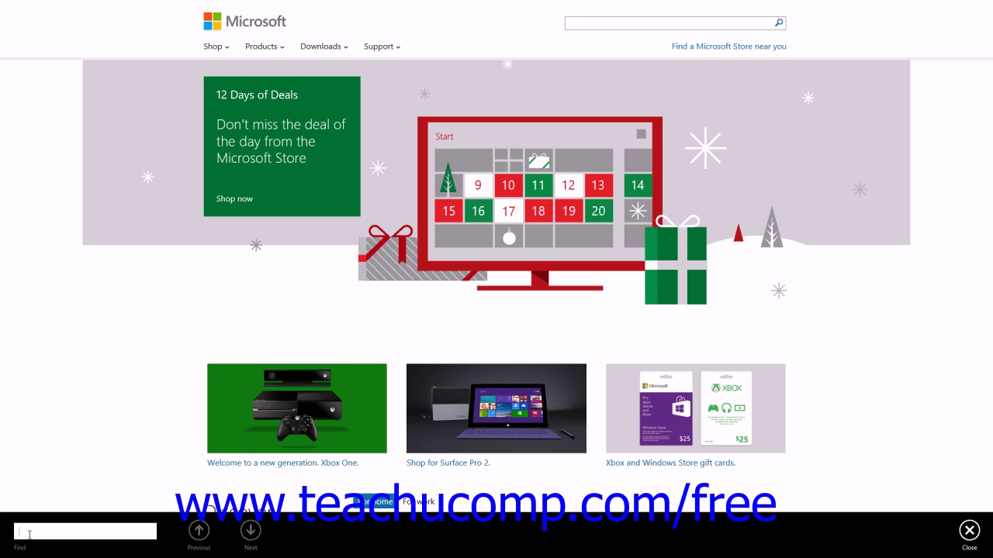
type("m")
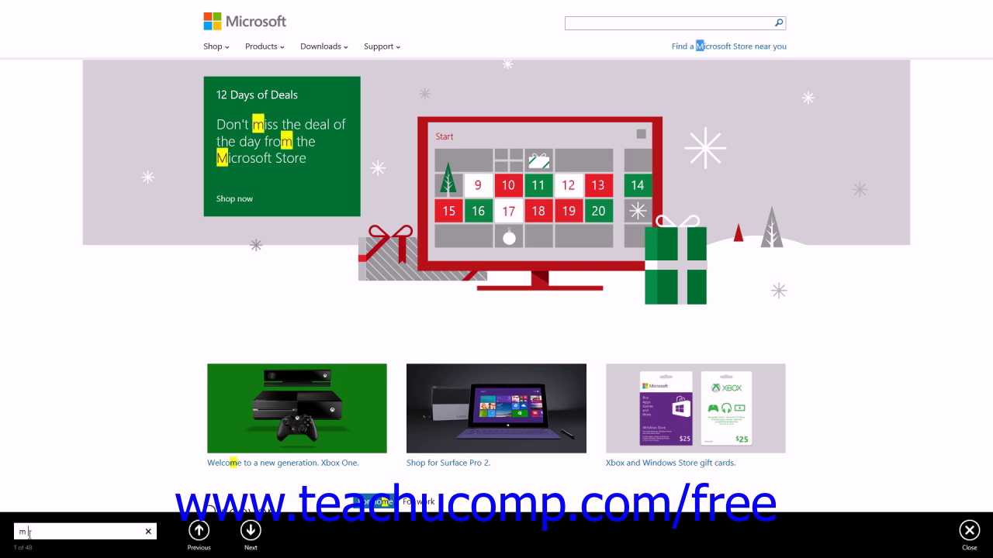
type("icrosoft")
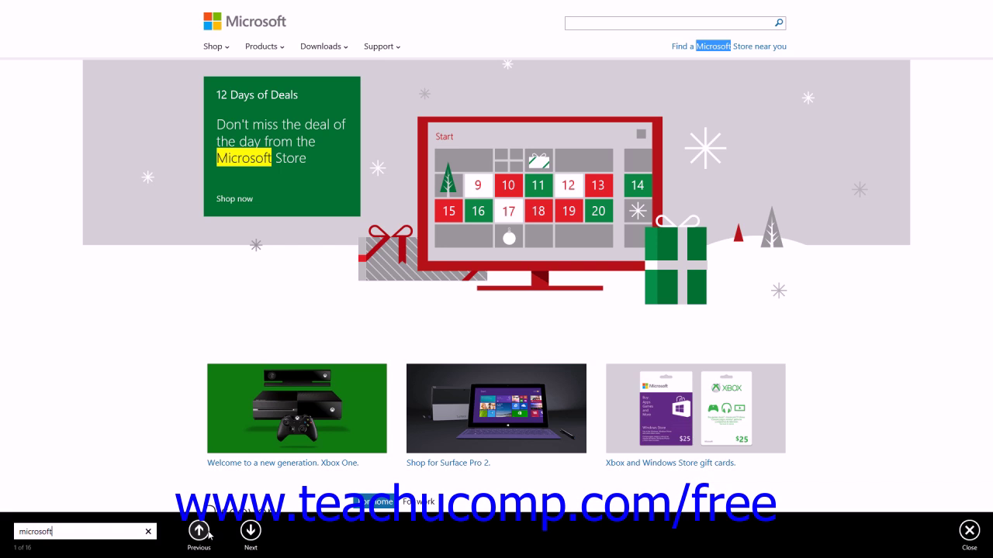
left_click(251, 532)
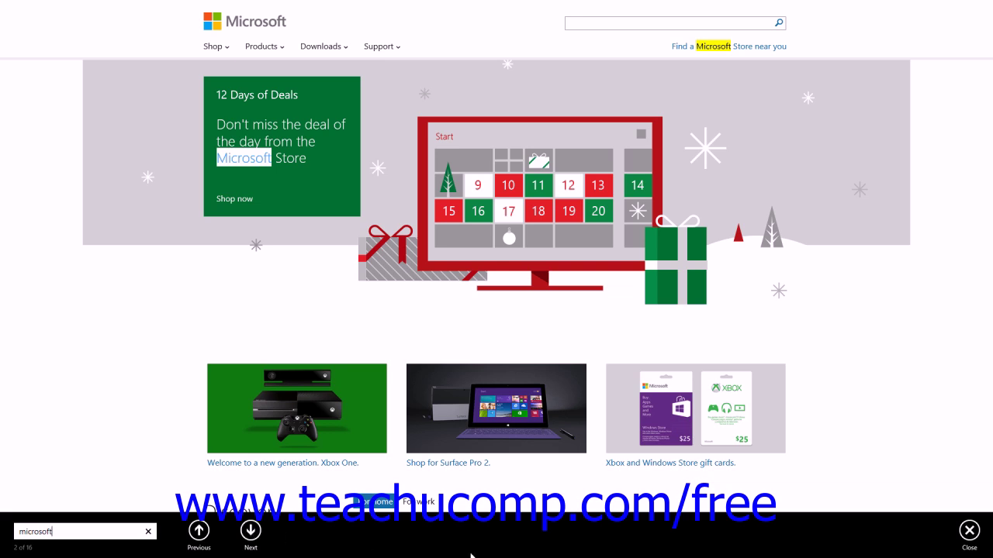
left_click(969, 532)
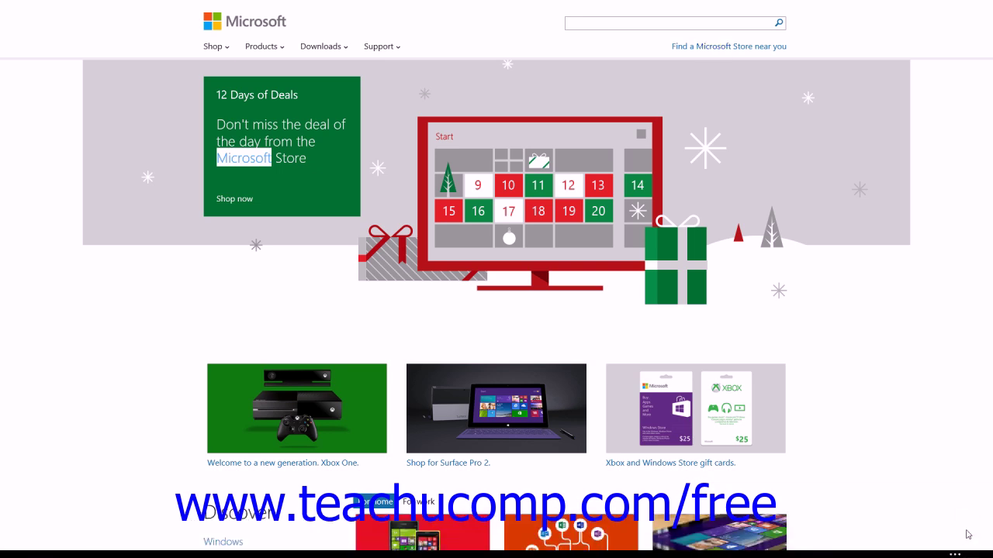
- View the Microsoft page in desktop Internet Explorer, and switch back to the Internet Explorer app
right_click(880, 380)
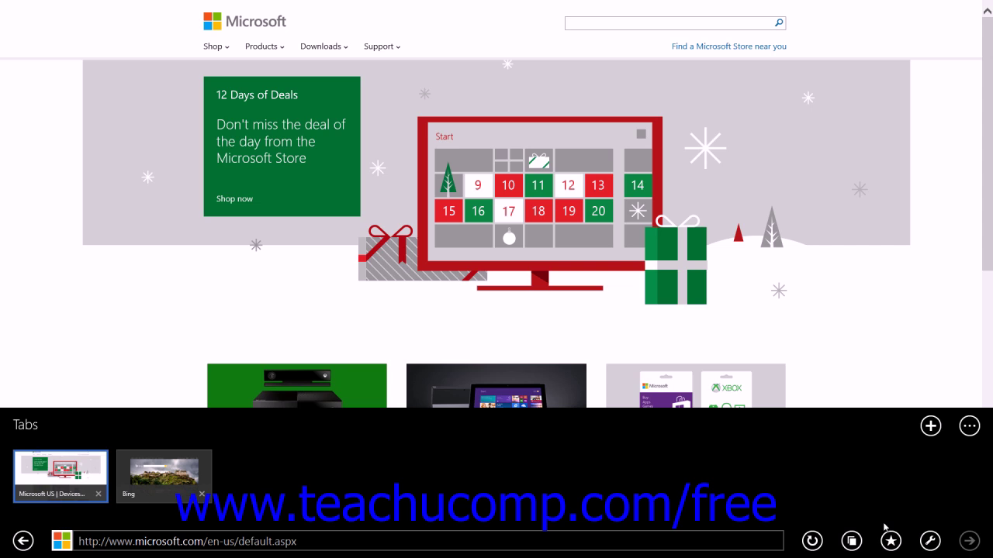
left_click(931, 541)
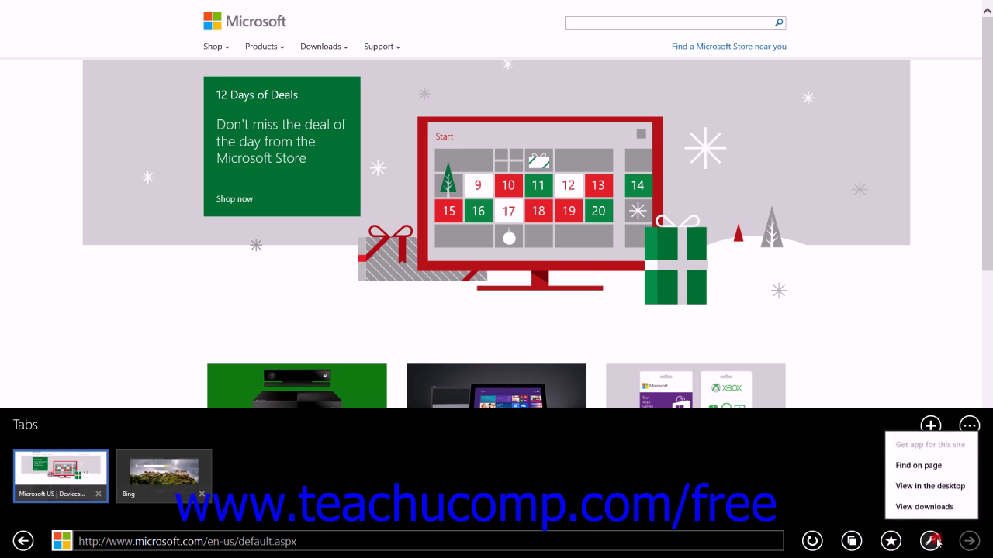
left_click(930, 486)
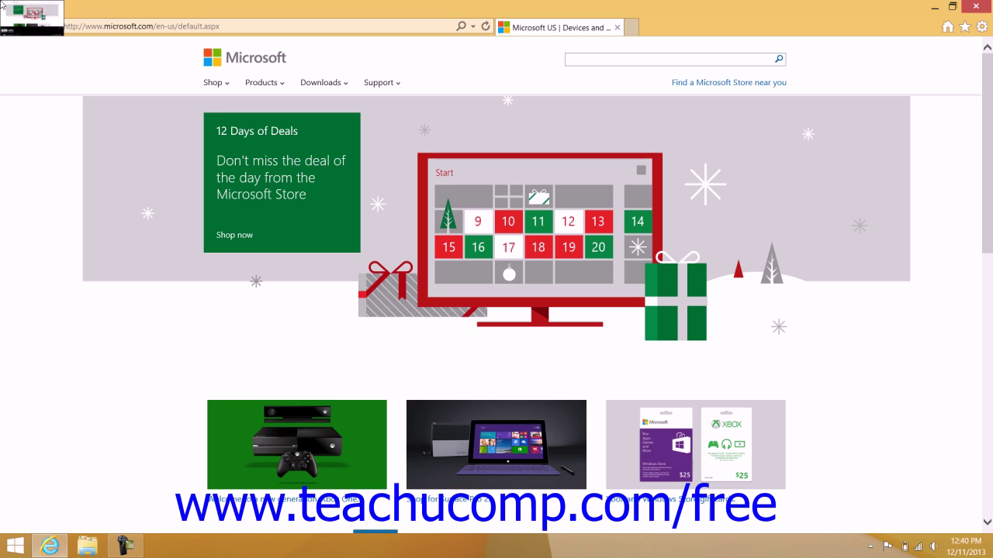
left_click(24, 16)
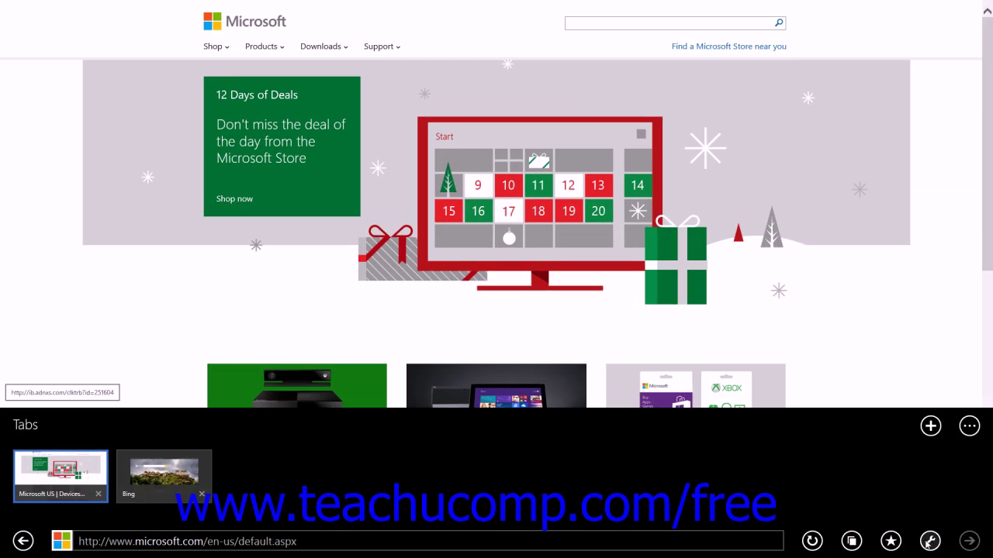
- View the downloads list and open the file location of the downloaded Mastering_Your_Resume_Made_Easy_CPE zip file
left_click(928, 540)
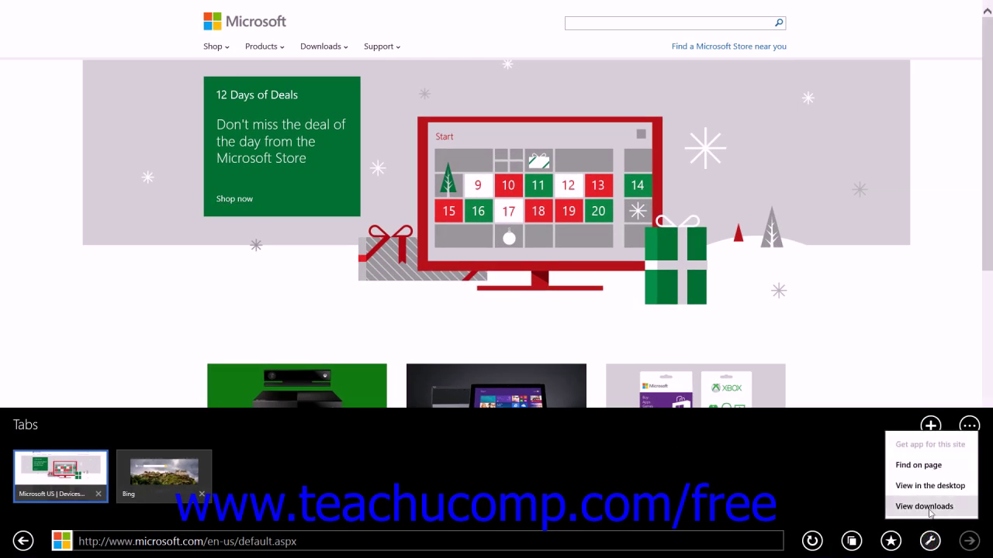
left_click(924, 506)
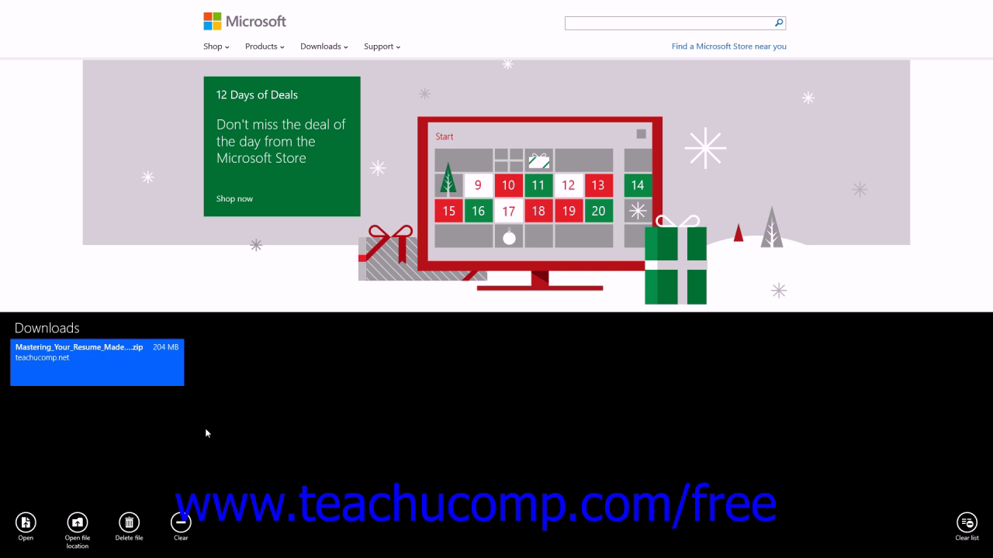
left_click(78, 524)
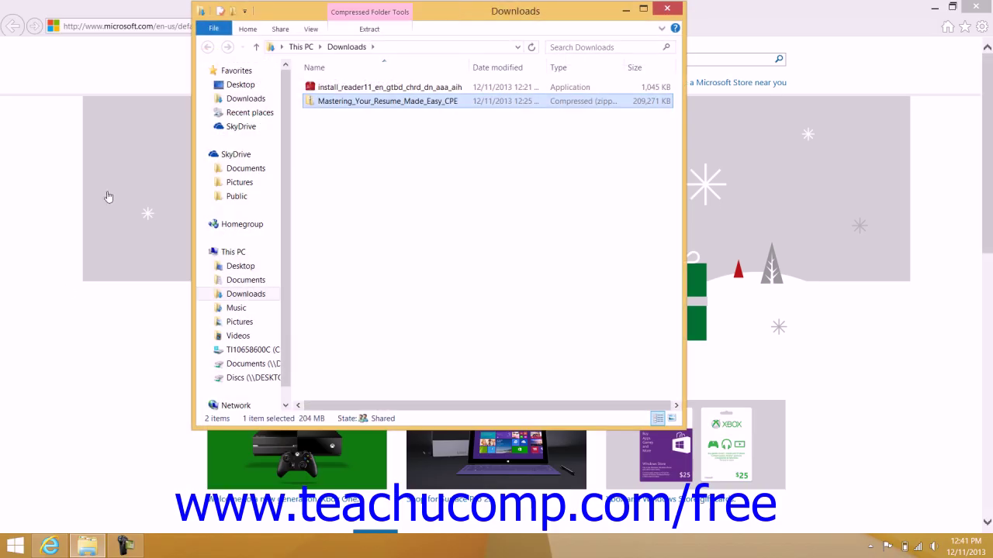
- Close the Downloads folder window on the desktop and switch back to the Internet Explorer app
left_click(661, 7)
left_click(23, 15)
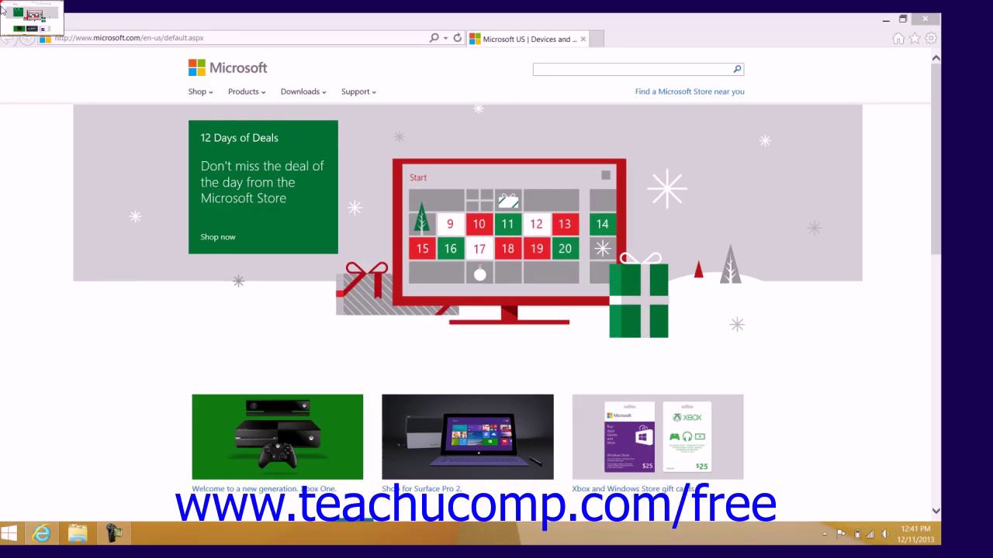
mouse_move(53, 235)
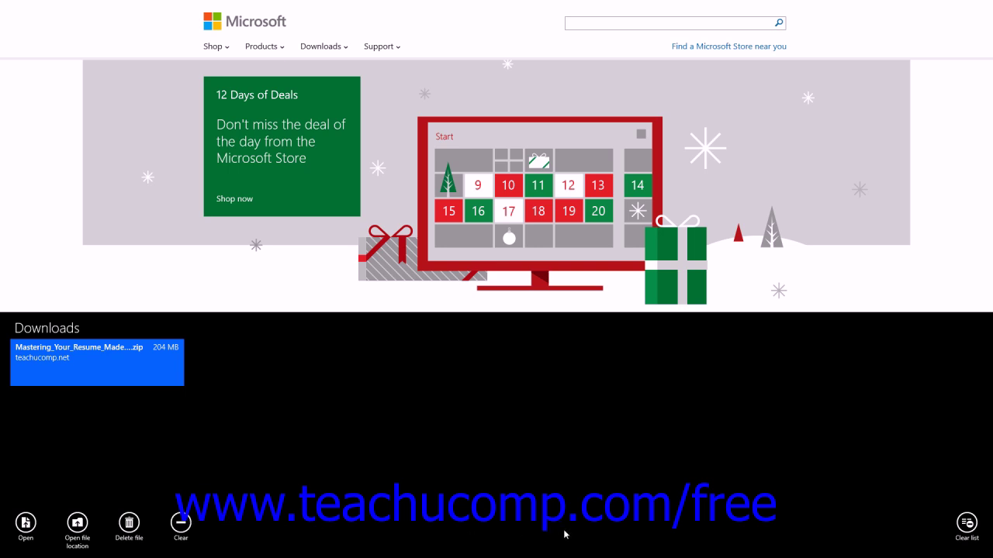
- Dismiss the downloads list and close the Internet Explorer app
left_click(926, 528)
left_click(949, 246)
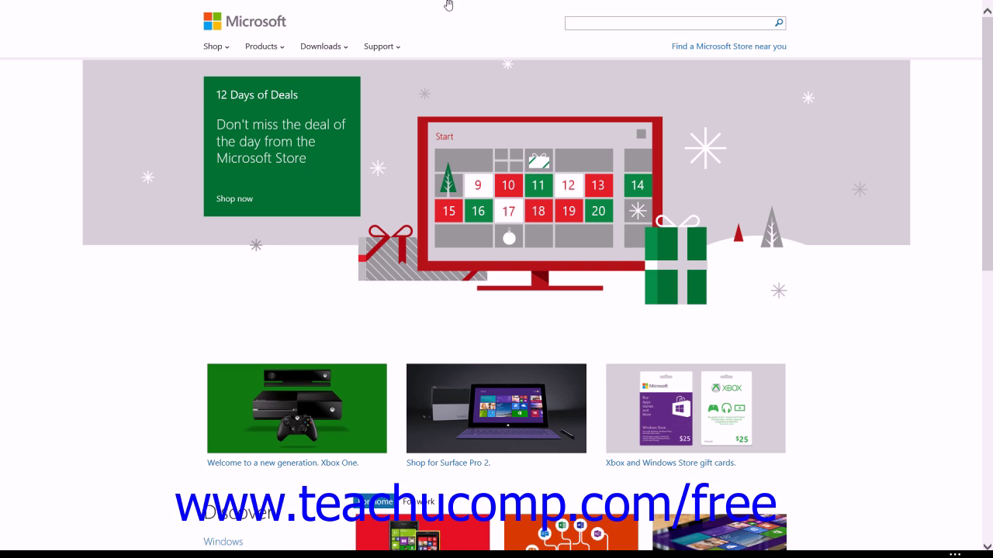
left_click_drag(392, 7, 443, 463)
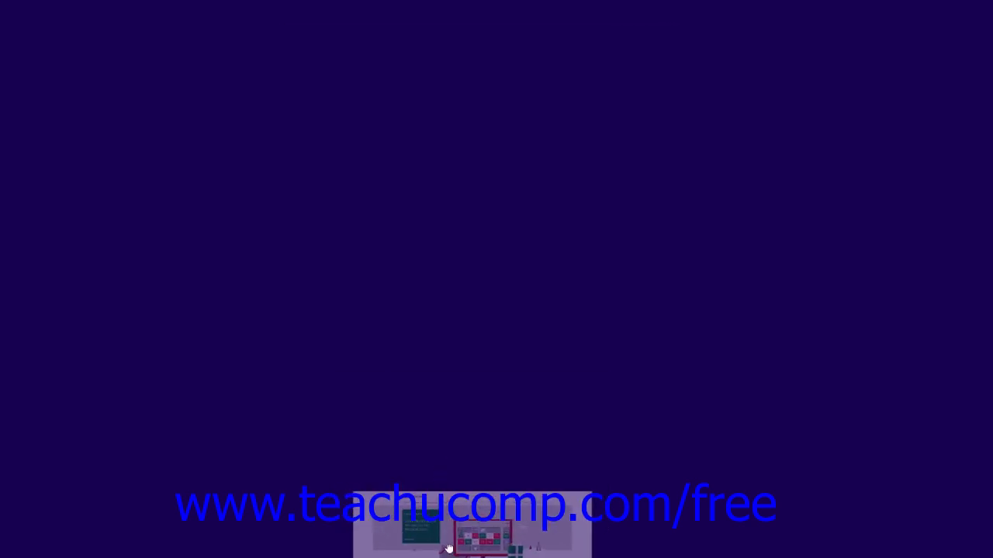